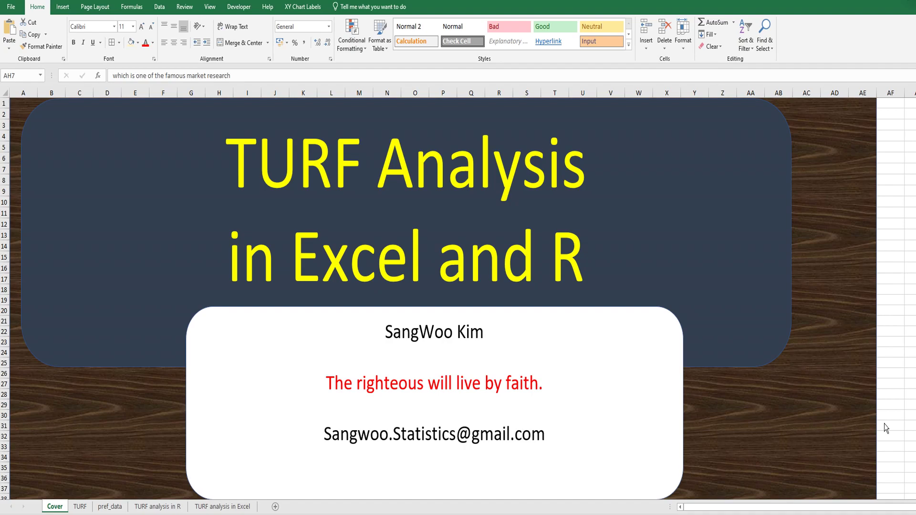
Step: Switch from the cover page to the TURF sheet with the vegetable-juice example
click(80, 507)
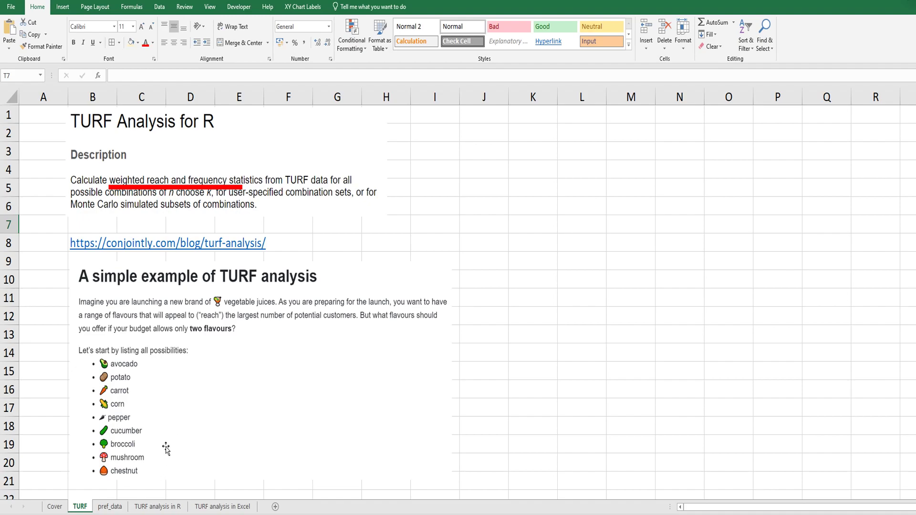
click(111, 508)
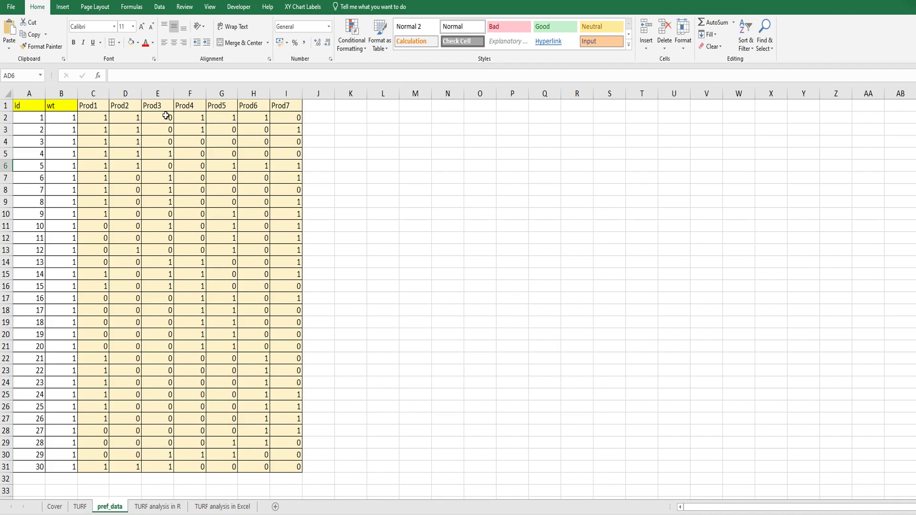
Step: Highlight the pref_data headers and first respondent row, then move to the TURF analysis in R sheet
drag(36, 119, 276, 117)
click(350, 177)
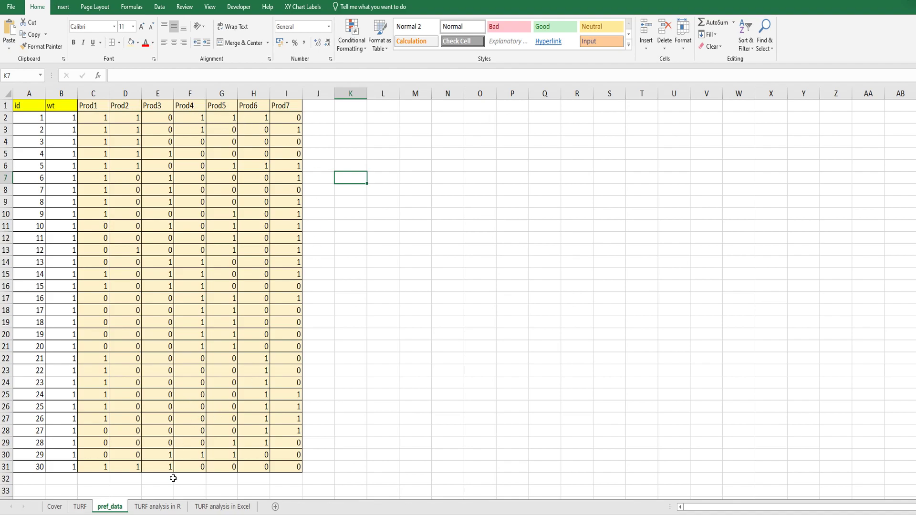
click(163, 507)
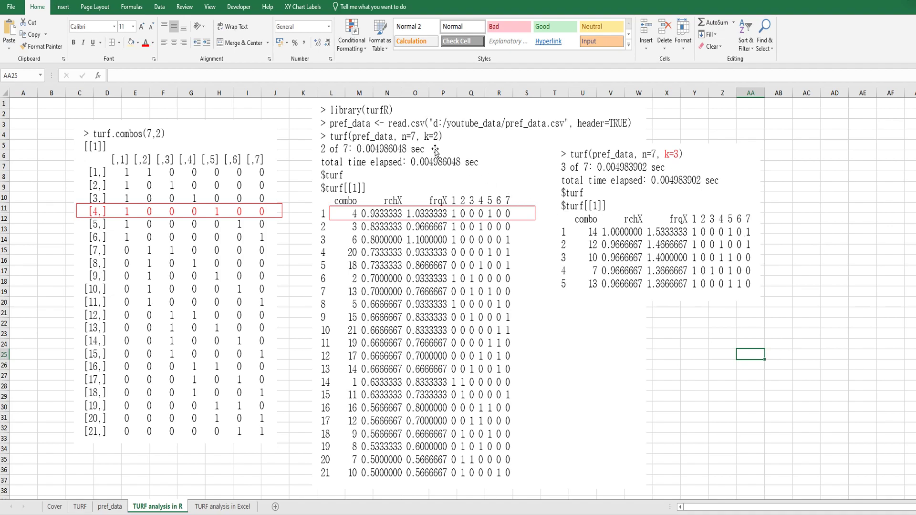
Step: Switch to the TURF analysis in Excel sheet with its empty Combo4, Combo3 and Combo17 columns
click(230, 507)
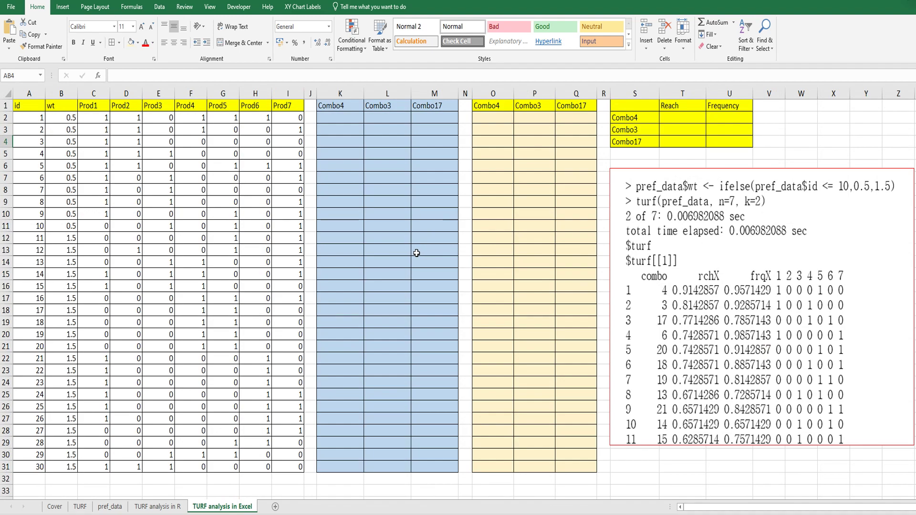
click(120, 240)
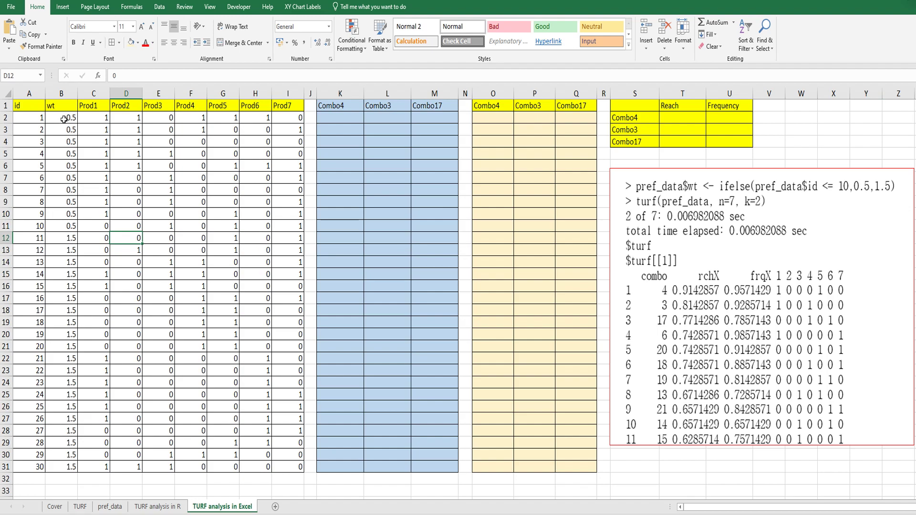
drag(63, 118, 62, 224)
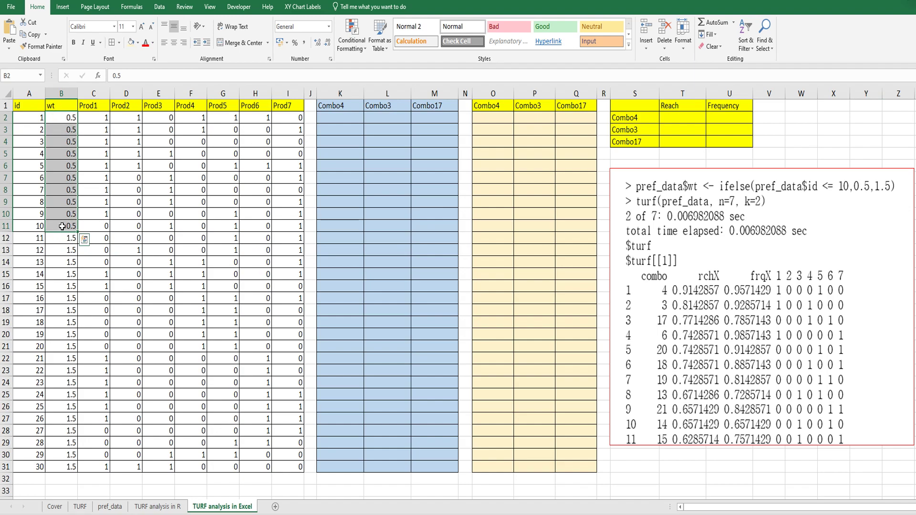
drag(62, 237, 64, 466)
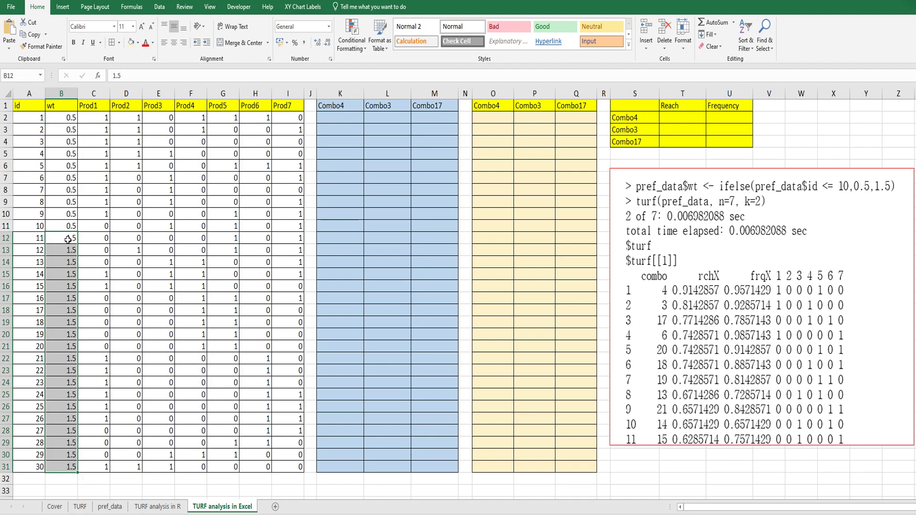
click(66, 260)
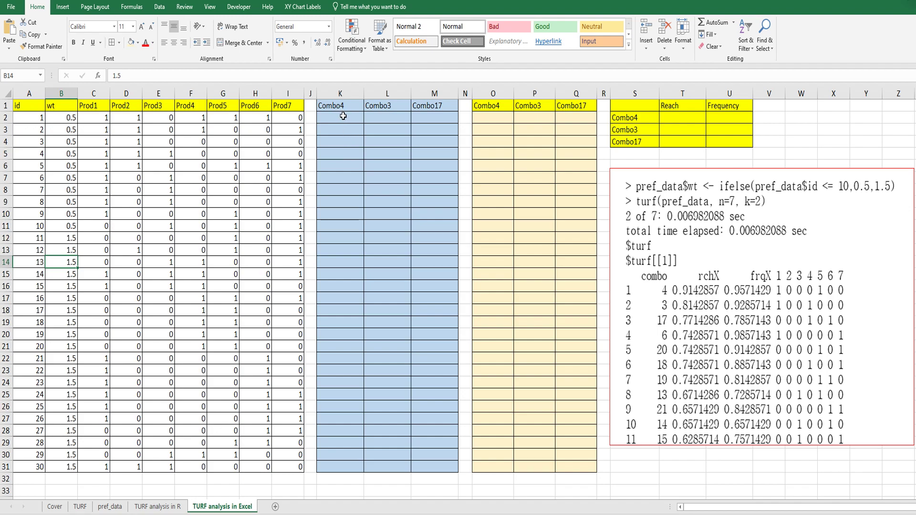
click(342, 117)
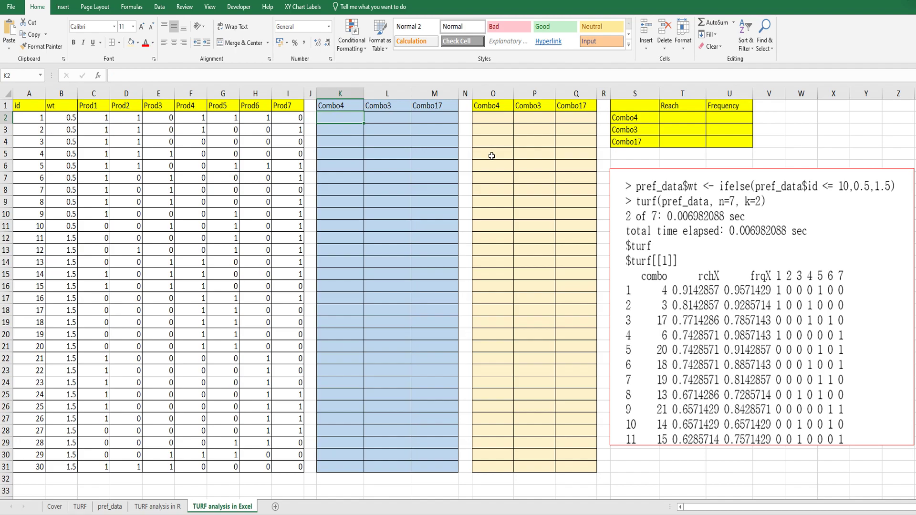
click(144, 506)
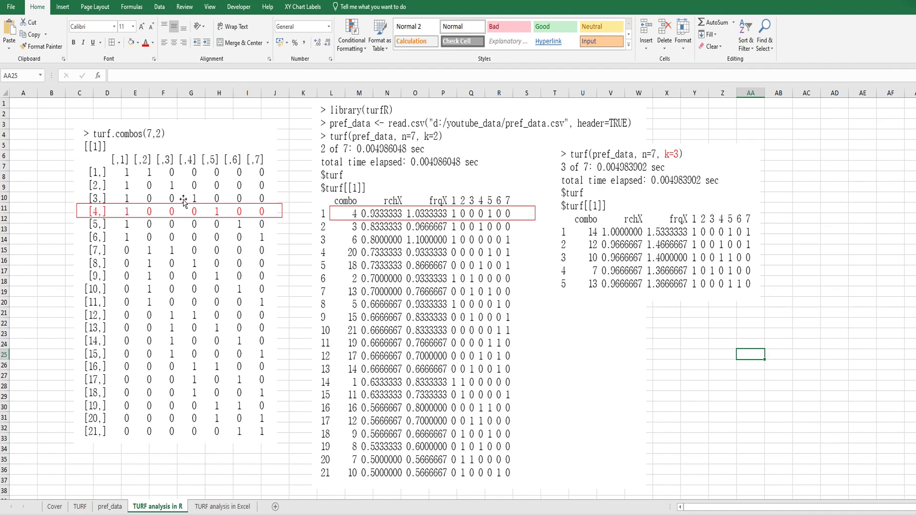
click(222, 506)
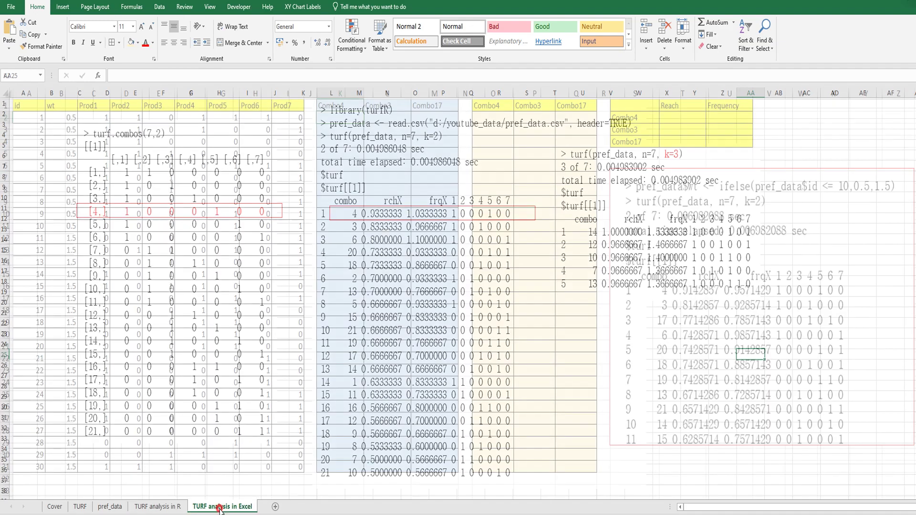
Step: Enter the Combo4 reach flag formula =IF(C2+G2>=1,1,0) in K2
text(=)
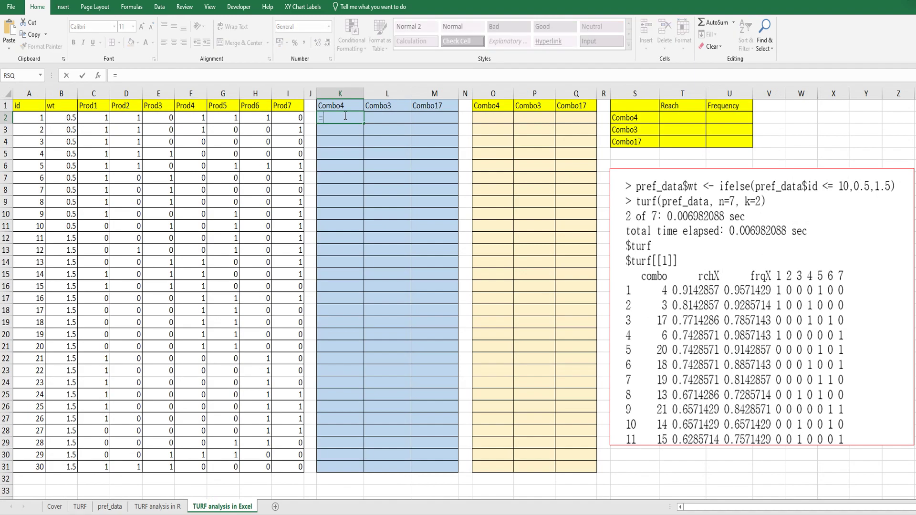
text(if()
key(Left)
key(Left)
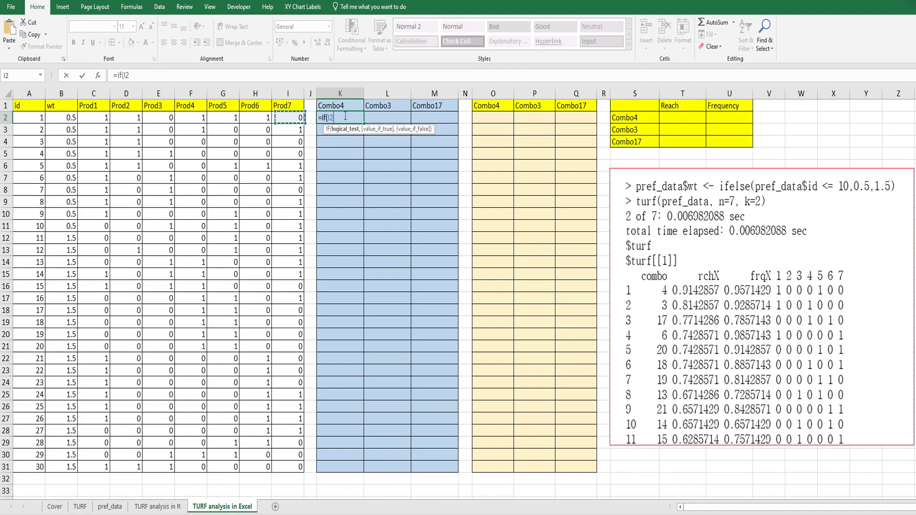
key(Left)
key(Left)
key(Left)
key(Left)
key(Left)
key(Left)
text(+)
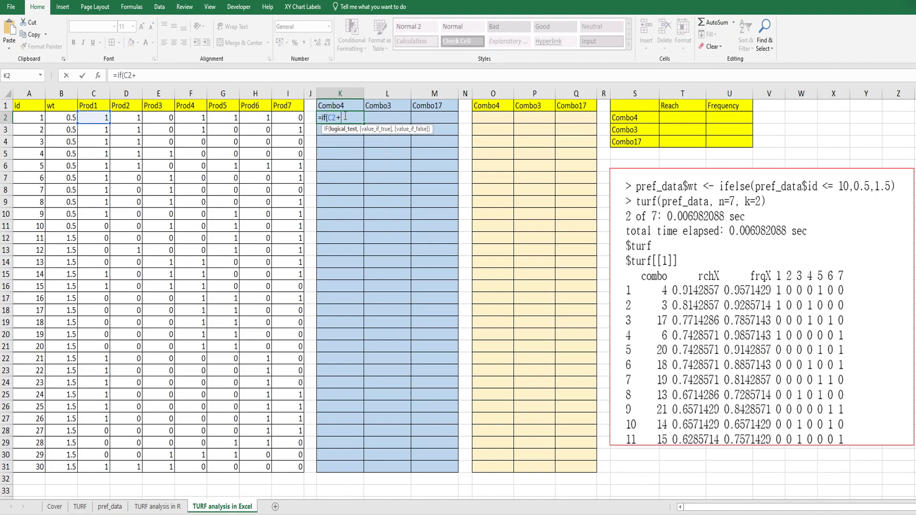
key(Left)
key(Left)
key(Left)
key(Left)
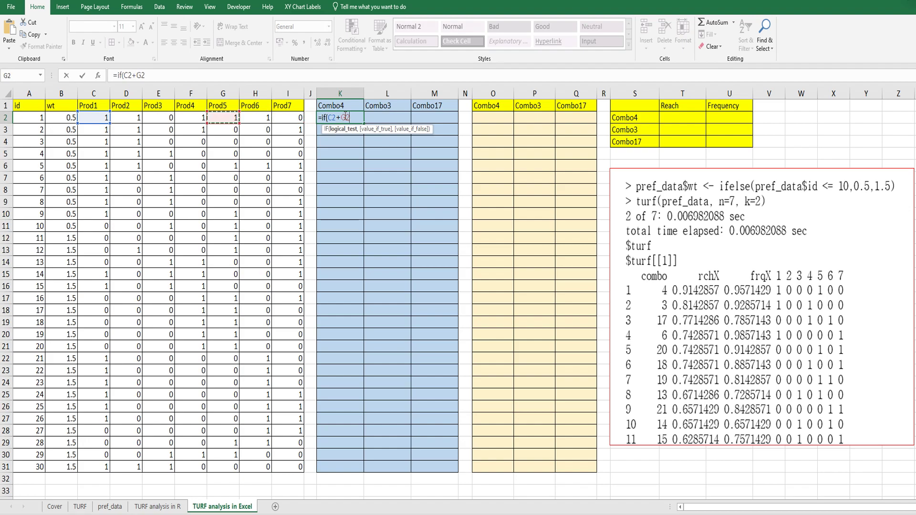
text(>=1)
text(,)
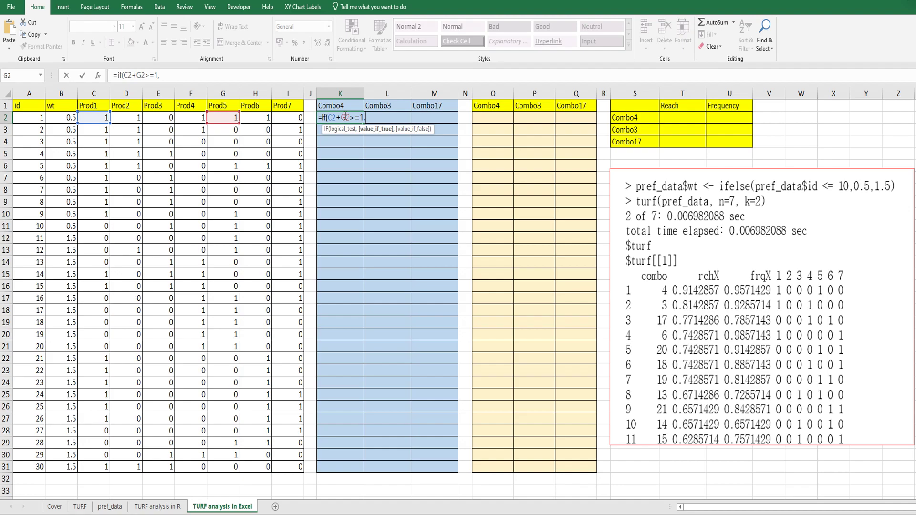
text(1,0)
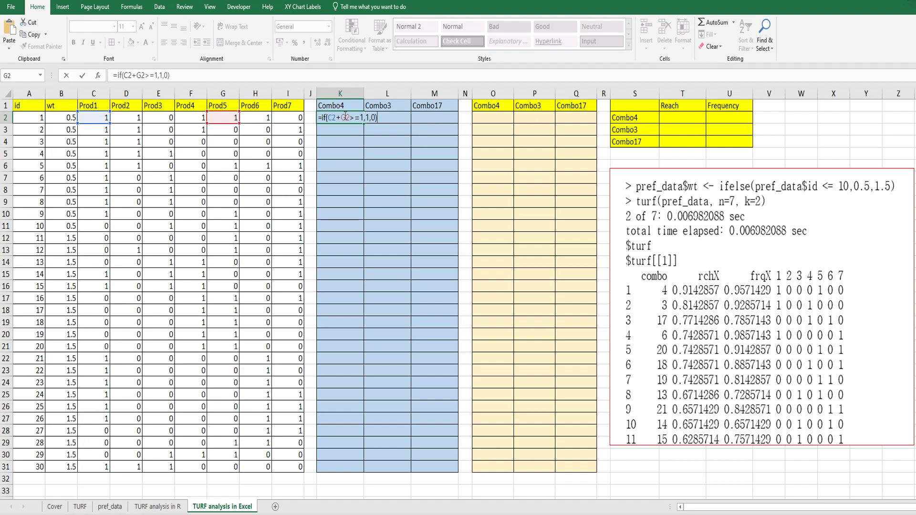
key(Tab)
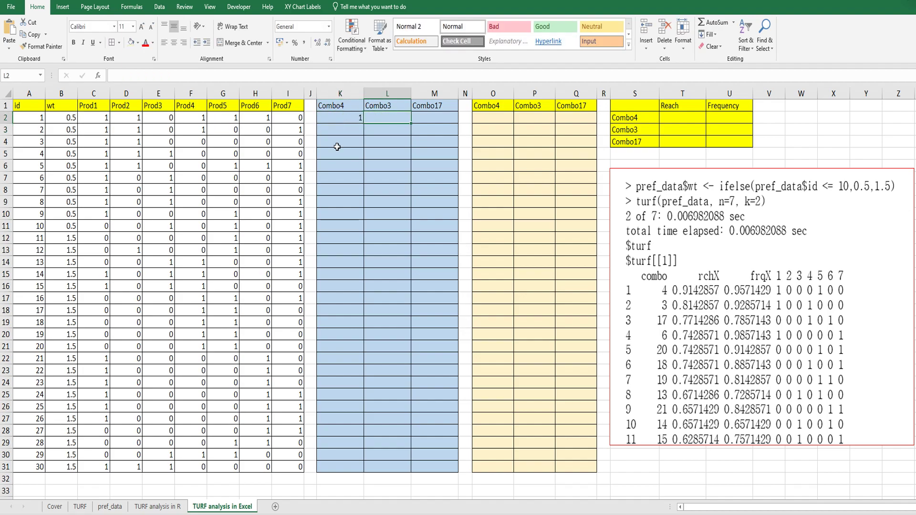
Step: After rechecking the turfR output, enter the Combo3 flag =IF(C2+F2>=1,1,0) in L2
click(157, 506)
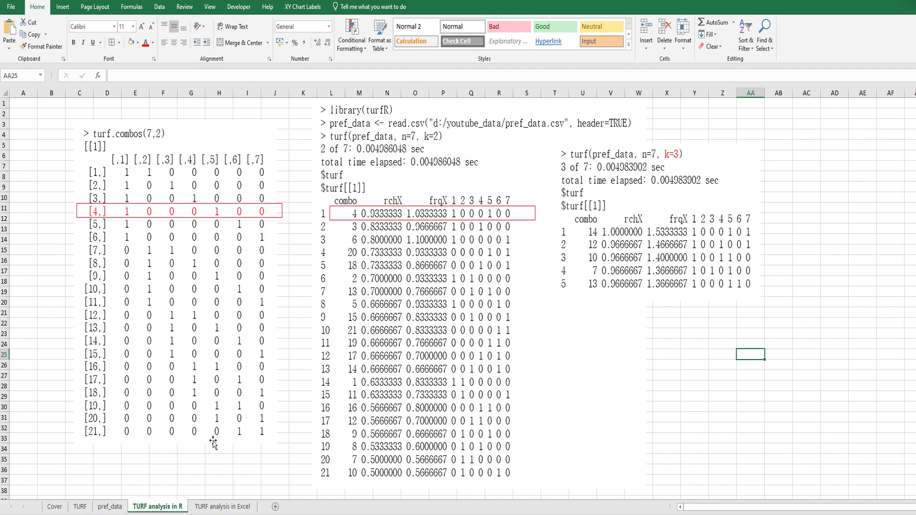
click(227, 509)
text(=if)
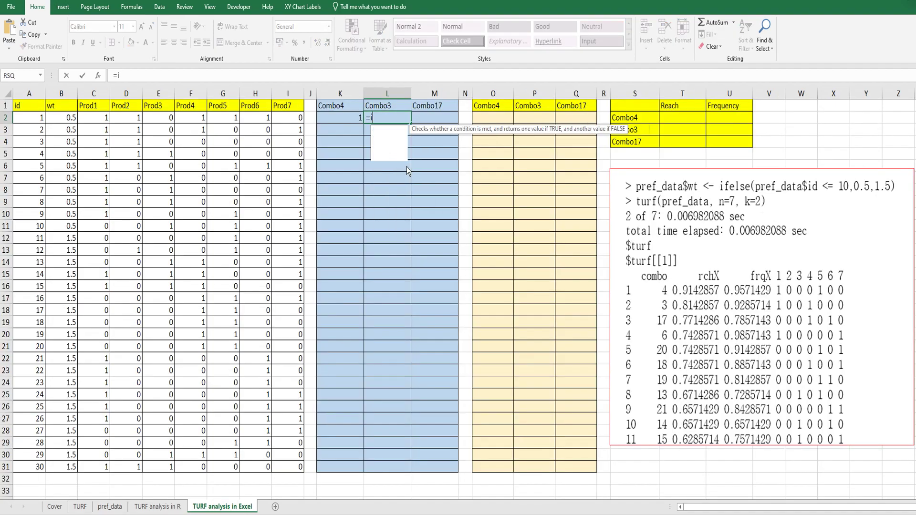
text(()
key(Left)
key(Left)
key(Left)
key(Left)
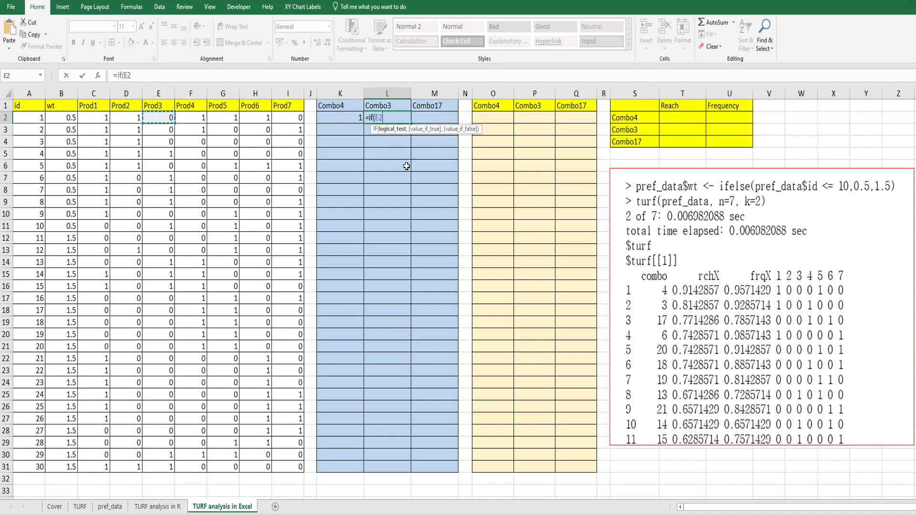
key(Left)
key(Left)
text(+)
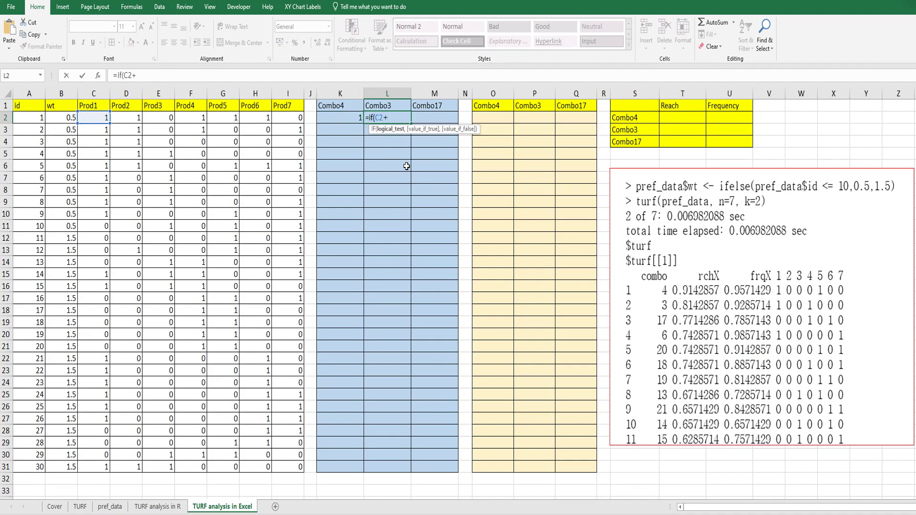
key(Left)
key(Left)
key(Left)
key(Left)
key(Left)
key(Left)
text(>=1)
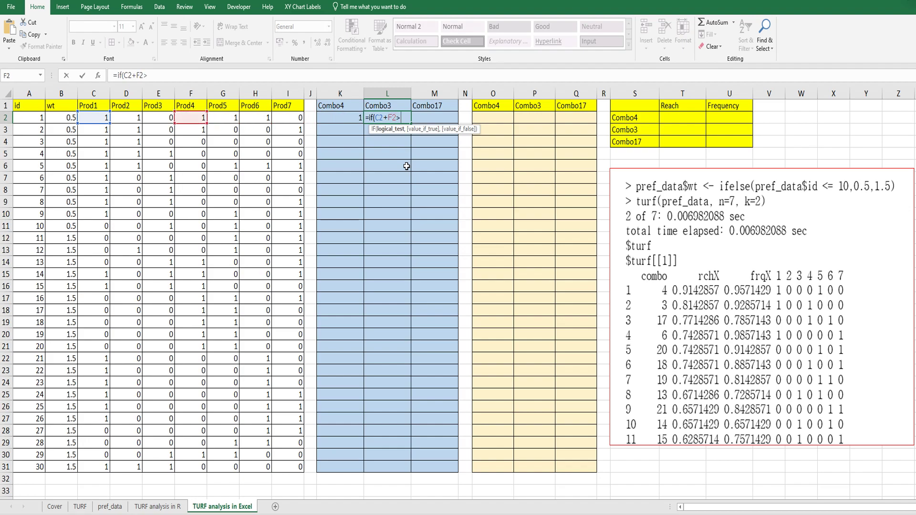
text(,1)
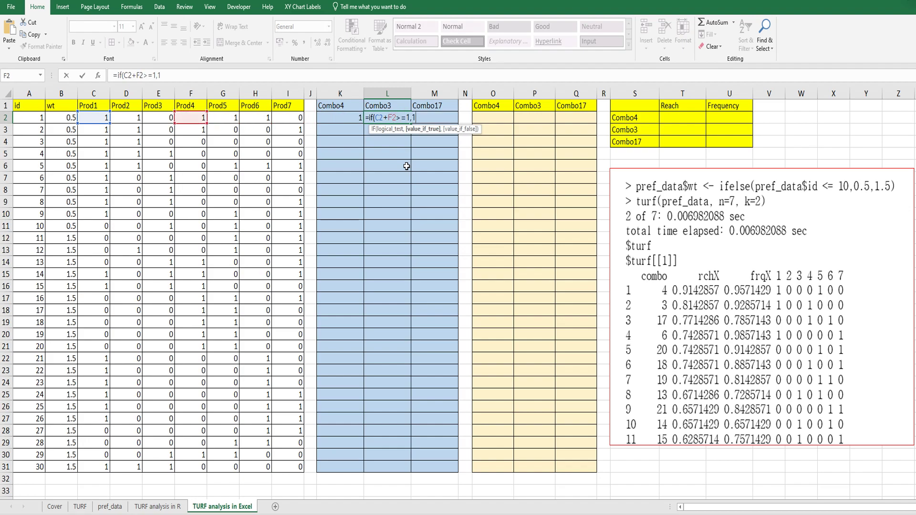
text(,0)
key(Return)
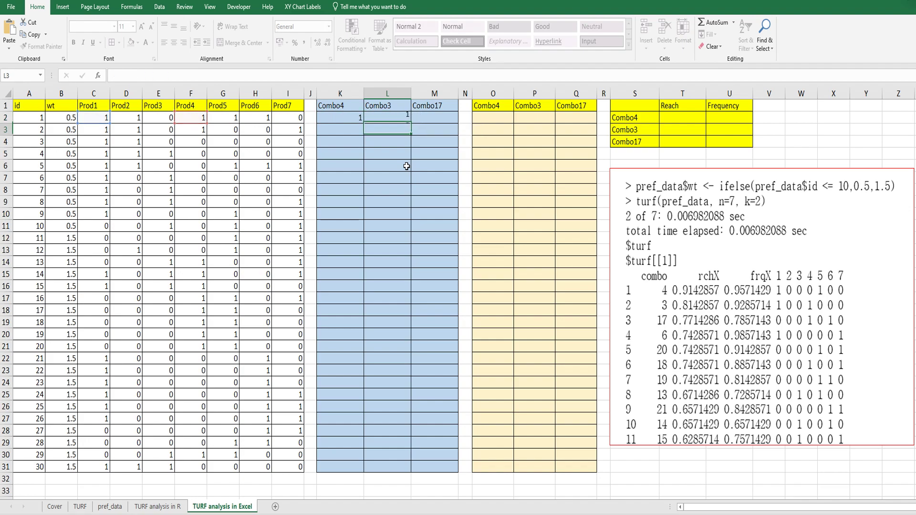
key(Up)
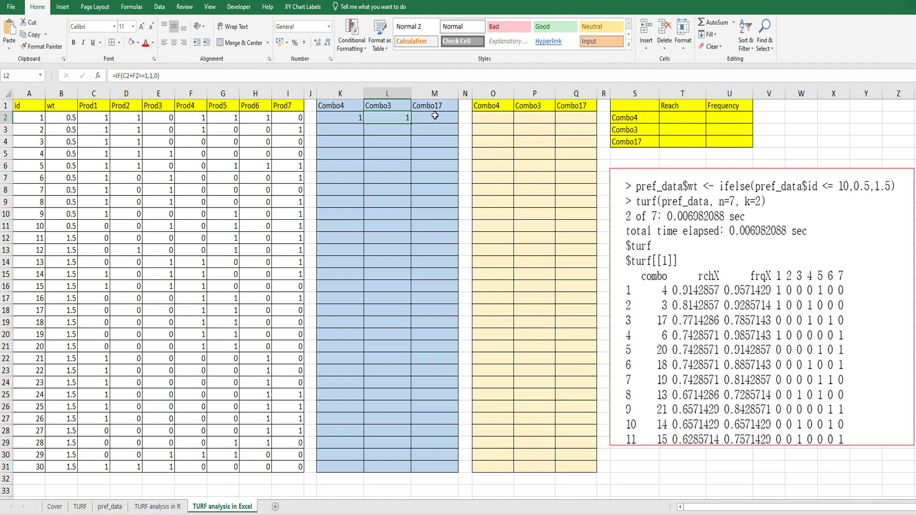
Step: After comparing with turfR, enter the Combo17 flag =IF(F2+H2>=1,1,0) in M2
click(155, 505)
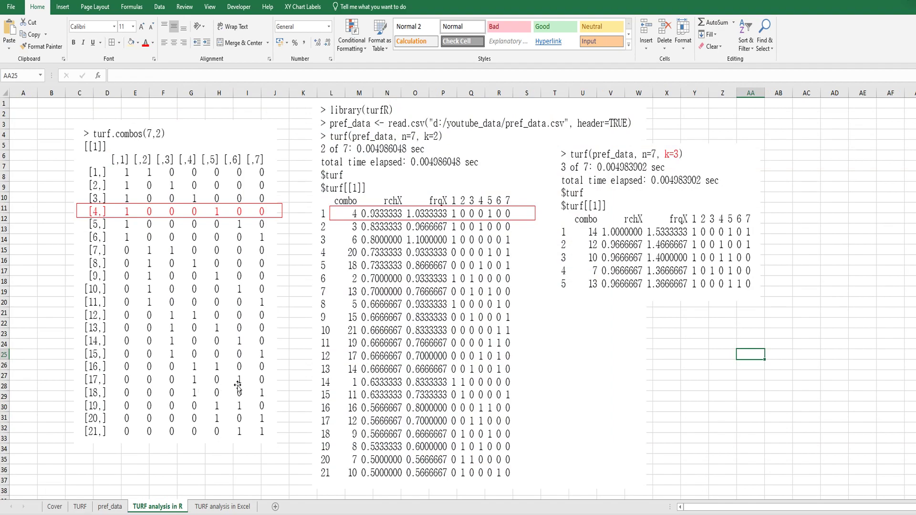
click(222, 506)
key(Right)
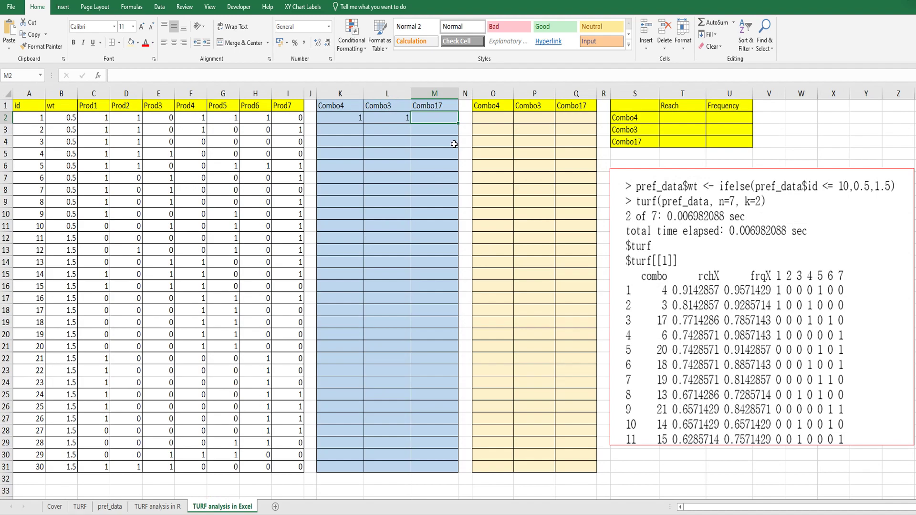
text(=if()
key(Left)
key(Left)
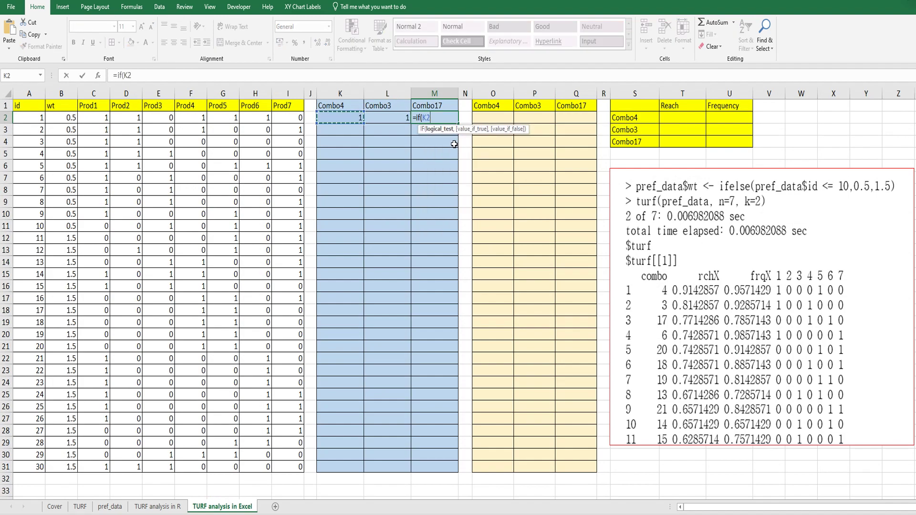
key(Left)
key(Left)
key(Left)
key(Left)
key(Left)
text(+)
key(Left)
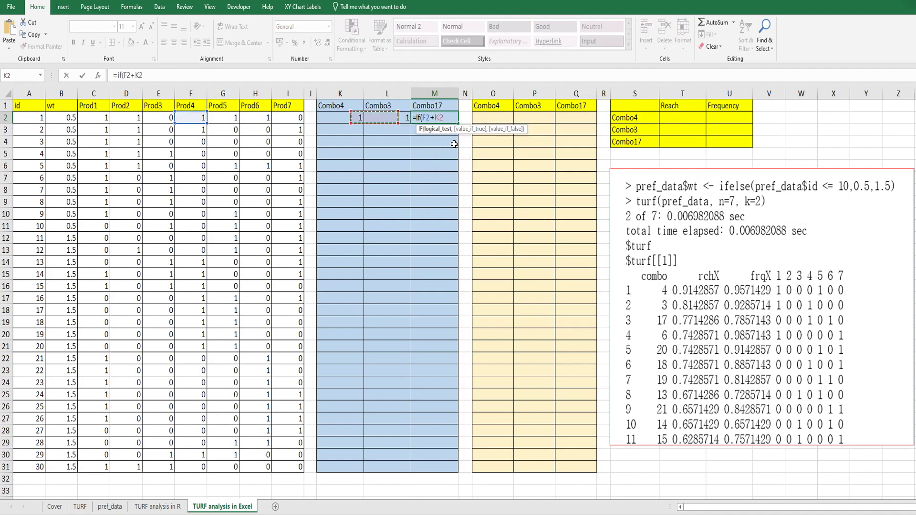
key(Left)
key(Left)
key(Left)
key(Left)
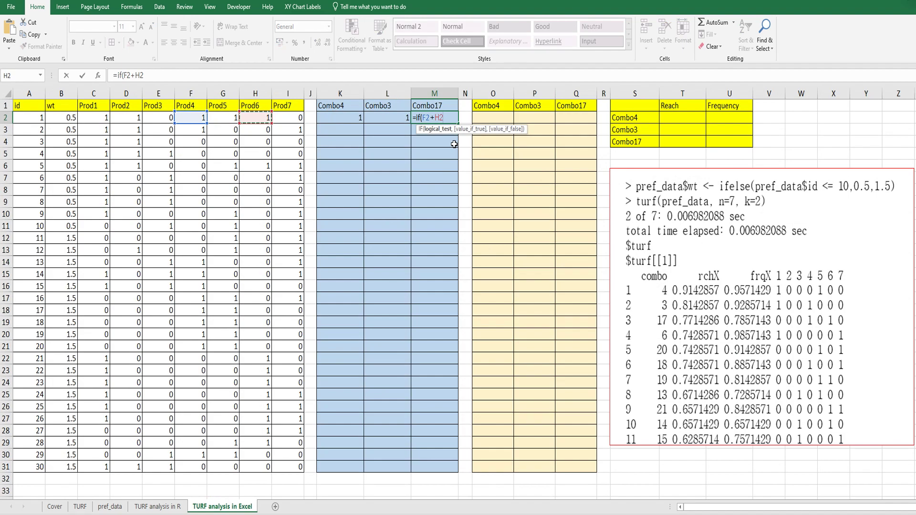
text(>=1,)
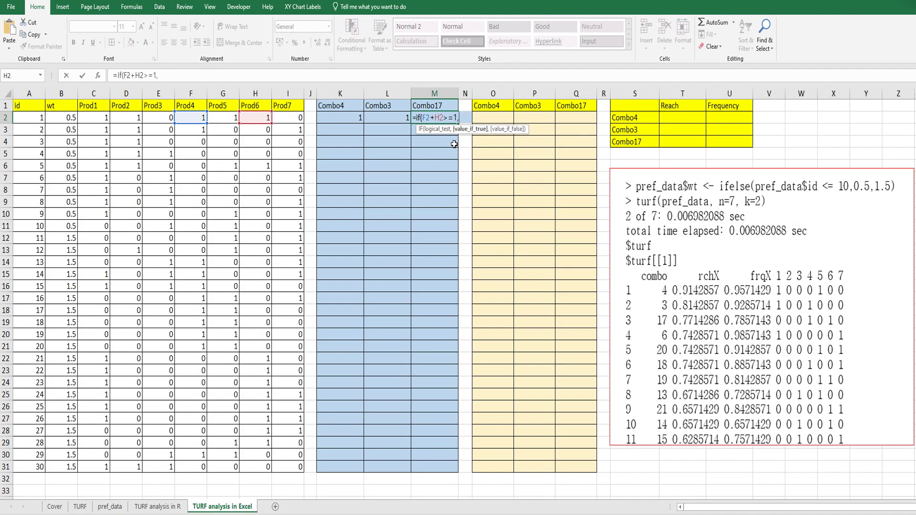
text(1,0))
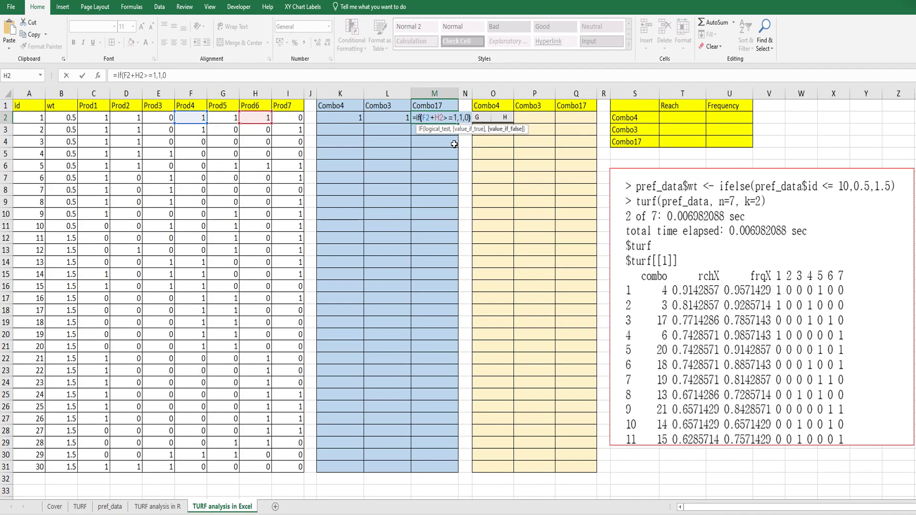
key(Return)
Step: Copy the K2:M2 reach flag formulas down to row 31
key(Up)
key(shift+Right)
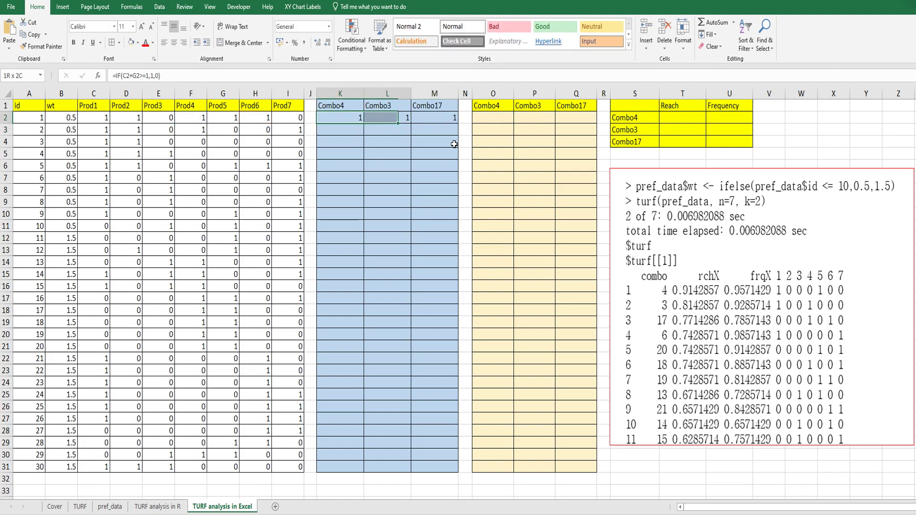
key(shift+Right)
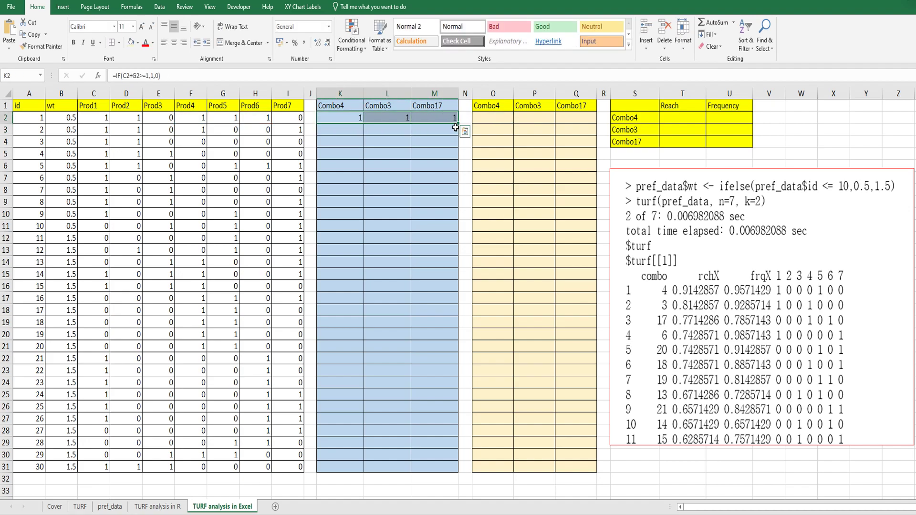
drag(457, 125, 432, 470)
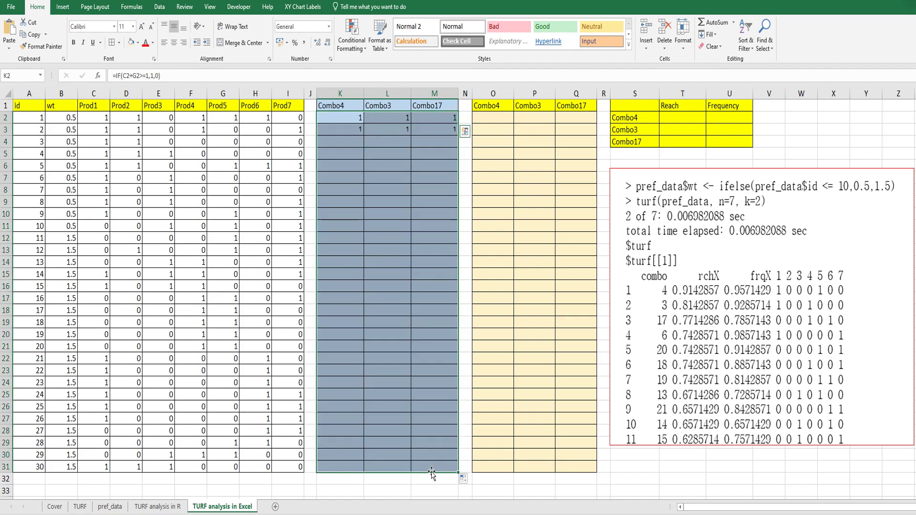
Step: Enter the Combo4 count formula =C2+G2 in O2
click(494, 118)
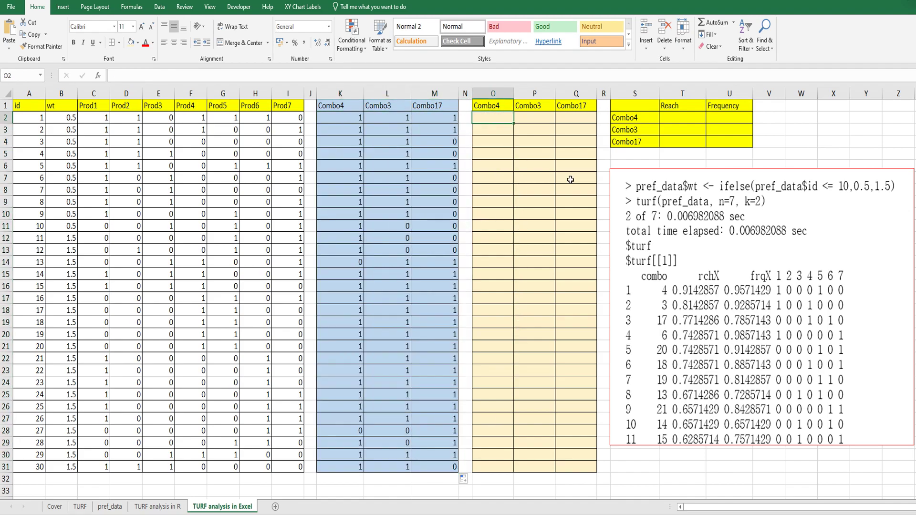
key(ctrl+Page_Up)
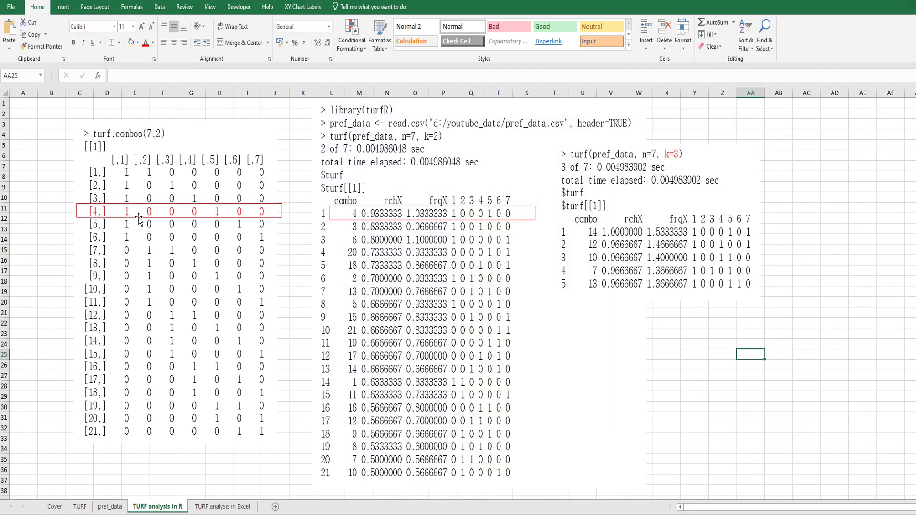
key(ctrl+Page_Down)
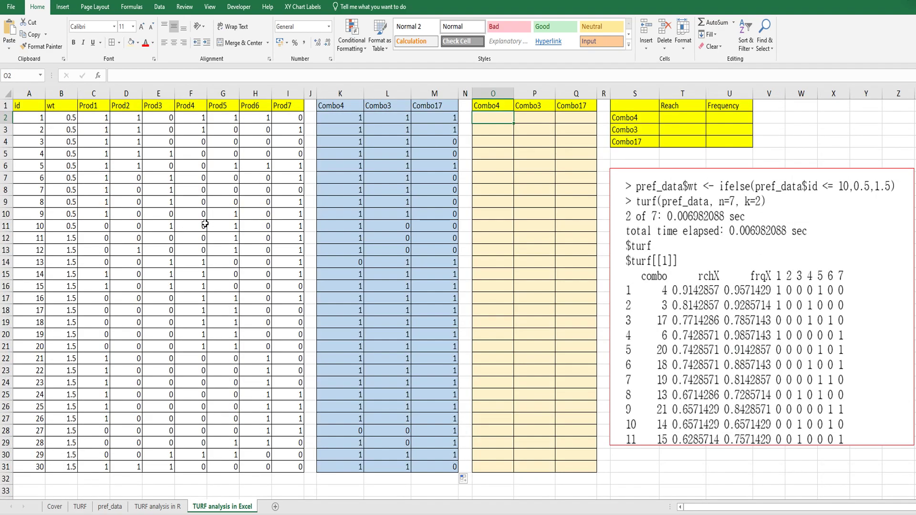
text(=)
key(Left)
key(Left)
key(Left)
key(Left)
key(Left)
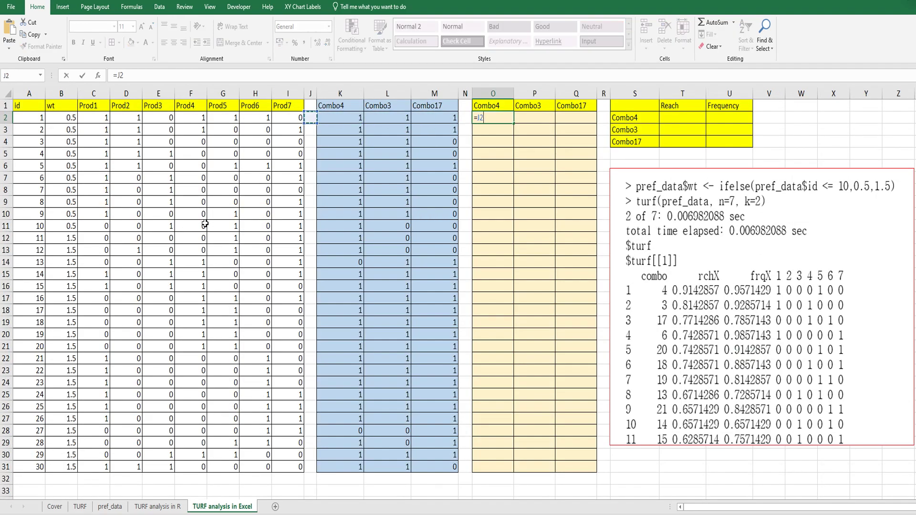
key(Left)
key(Left)
key(Left)
key(Left)
key(Left)
key(Left)
key(Left)
text(+)
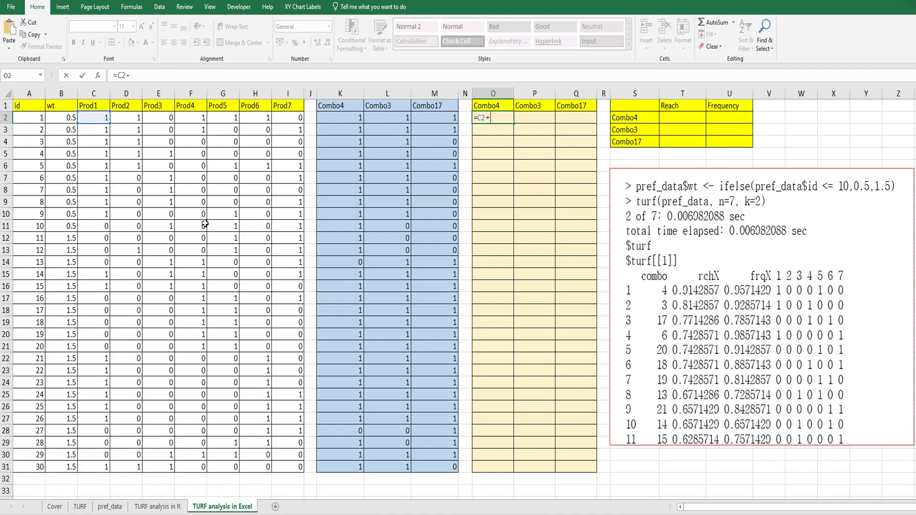
key(Left)
key(Left)
key(Left)
key(Left)
key(Left)
key(Left)
key(Left)
key(Left)
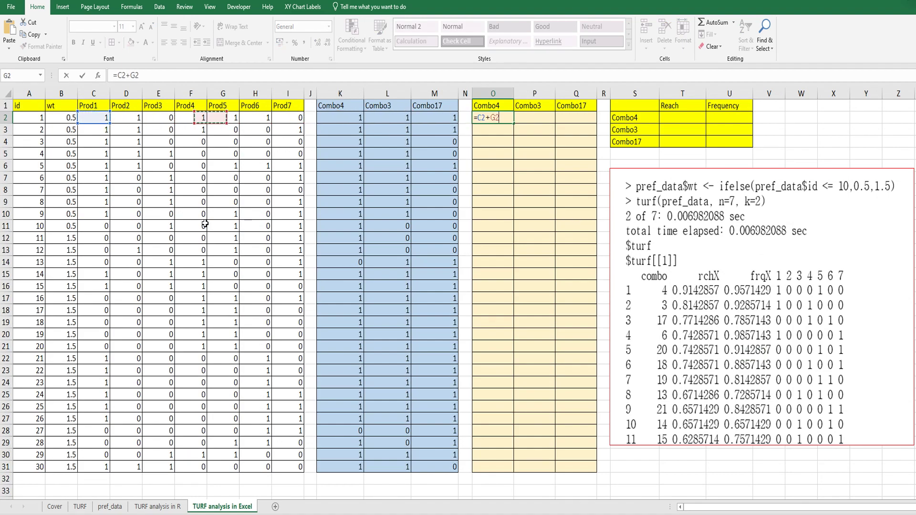
Step: Enter the Combo3 count formula =C2+F2 in P2
key(Left)
key(Return)
key(Up)
key(Right)
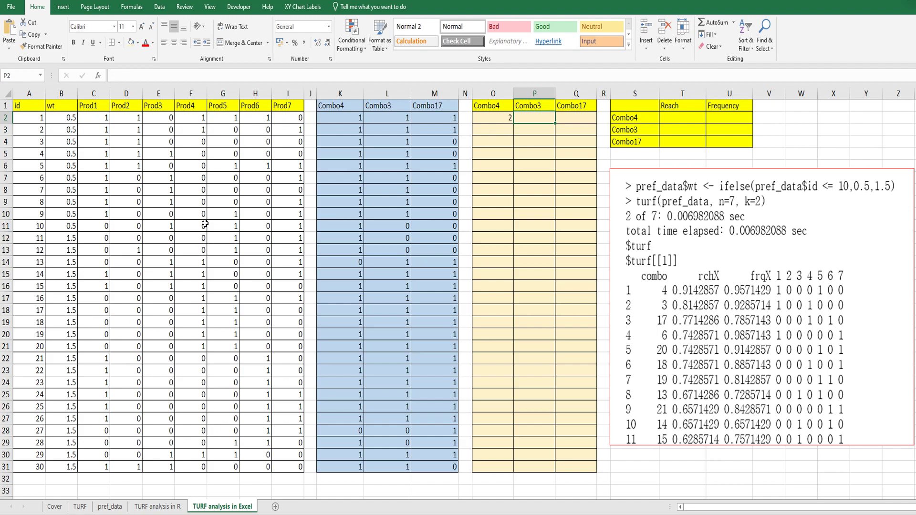
text(=)
key(Left)
key(Left)
key(Left)
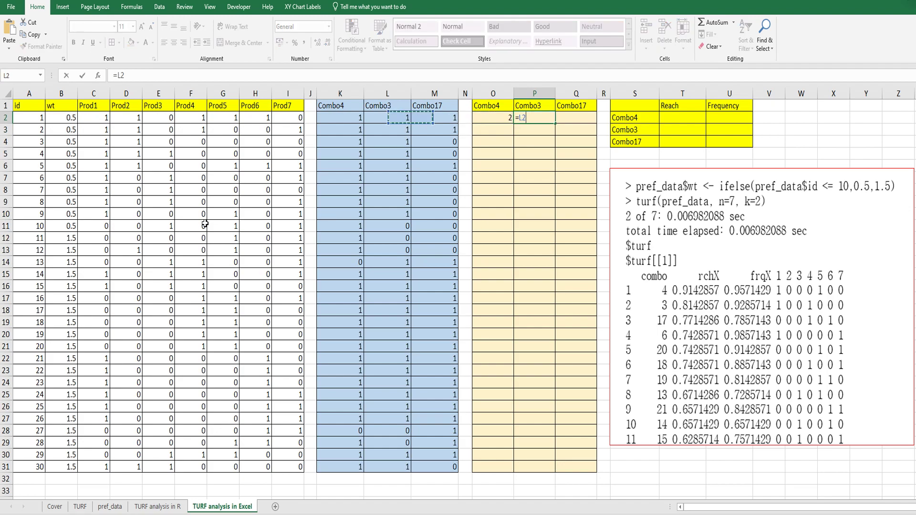
key(Left)
key(Left)
key(Left)
text(+)
key(Left)
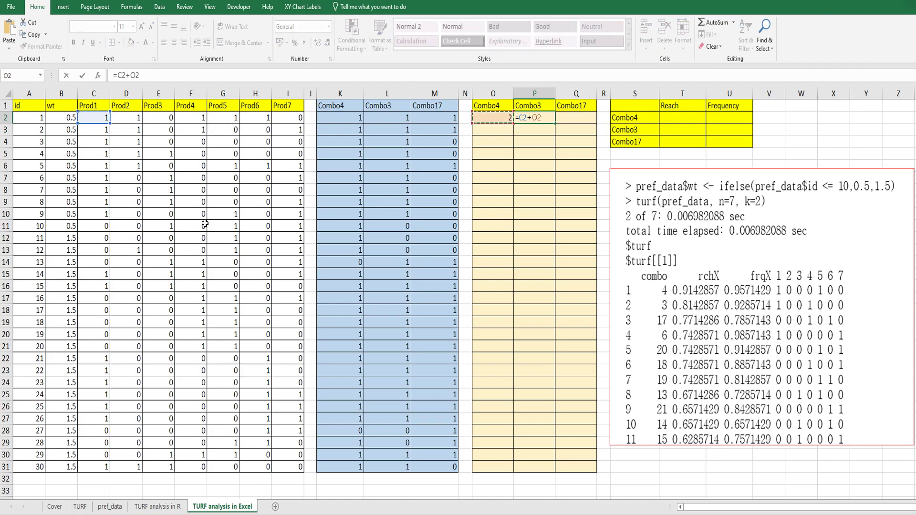
key(Left)
key(Left)
key(Left)
key(Left)
key(Left)
key(Left)
key(Left)
key(Left)
key(Left)
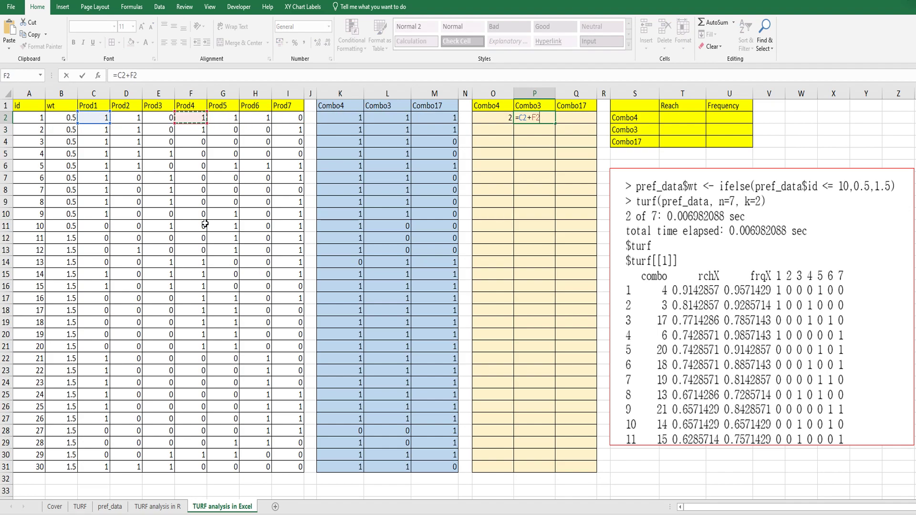
key(Return)
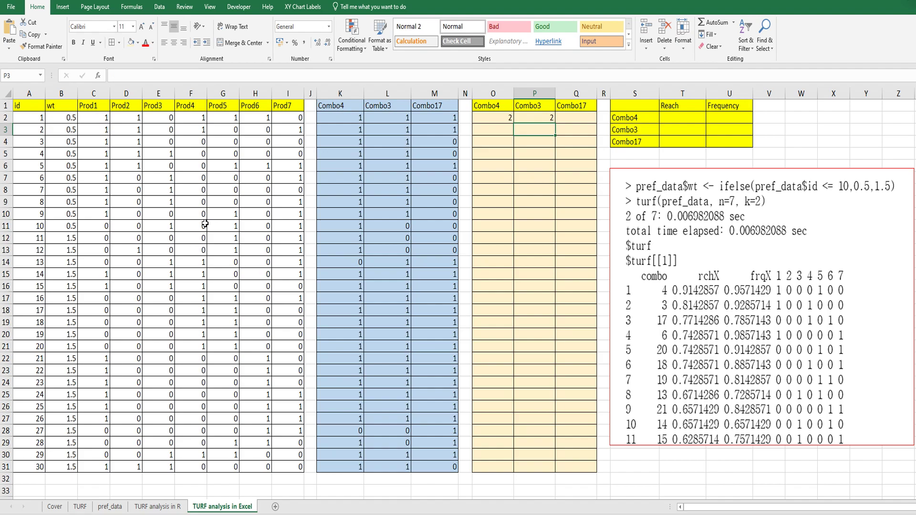
Step: Enter =F2+H2 in Q2 for Combo17 and fill O2:Q2 down to row 31
key(ctrl+Page_Up)
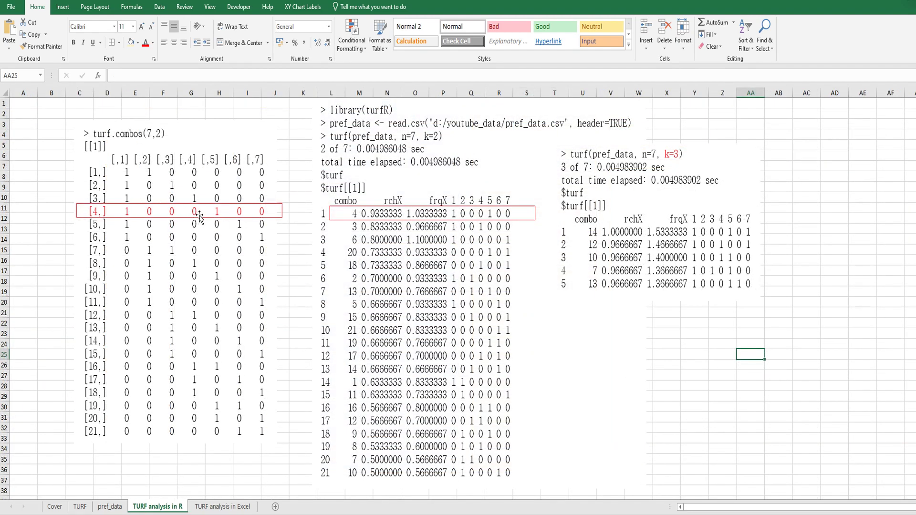
key(ctrl+Page_Down)
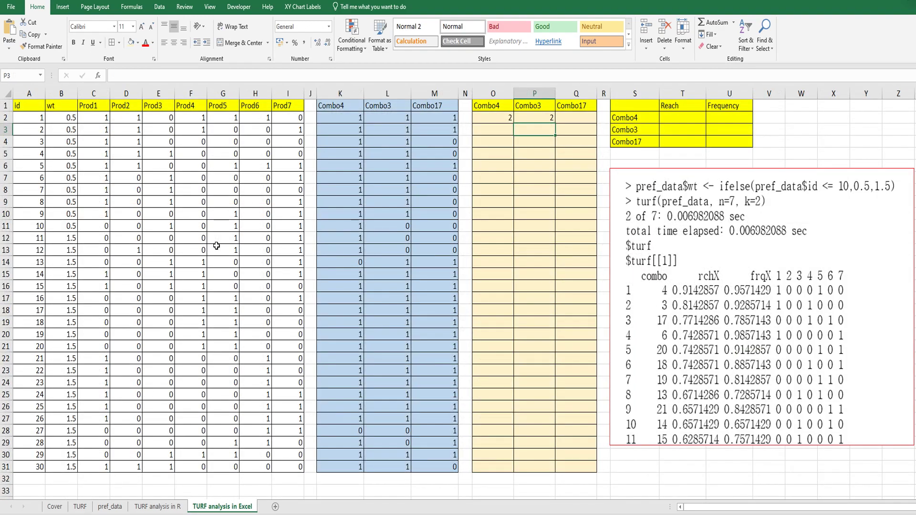
key(Right)
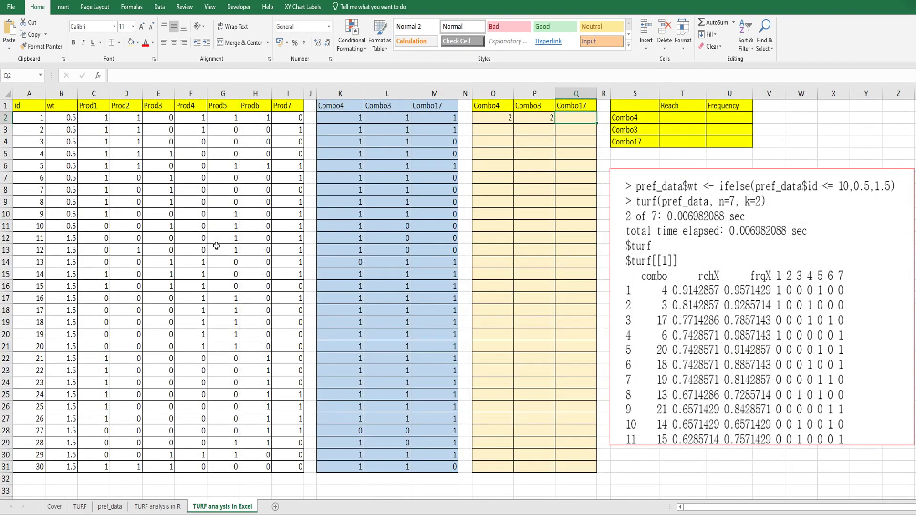
key(ctrl+Page_Up)
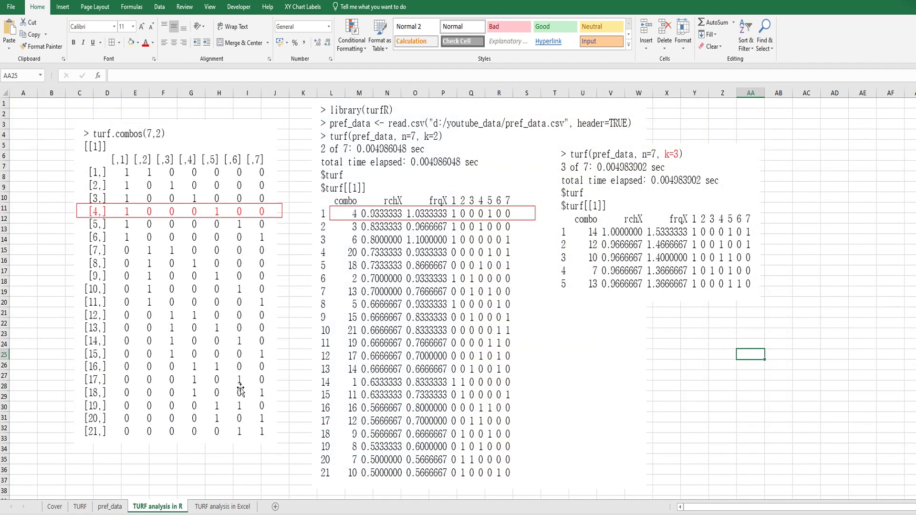
key(ctrl+Page_Down)
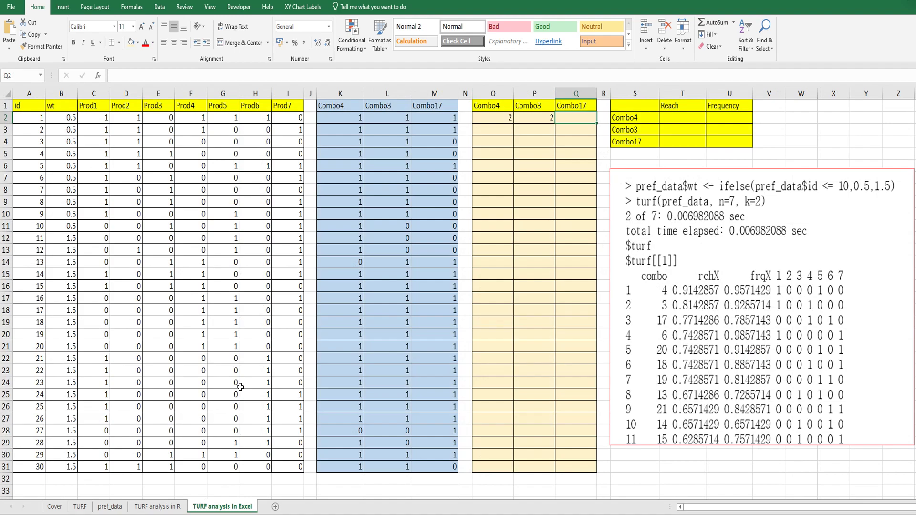
text(=)
key(Left)
key(Left)
key(Left)
key(Left)
key(Left)
key(Left)
key(Left)
key(Left)
key(Left)
key(Left)
key(Left)
text(+)
key(Left)
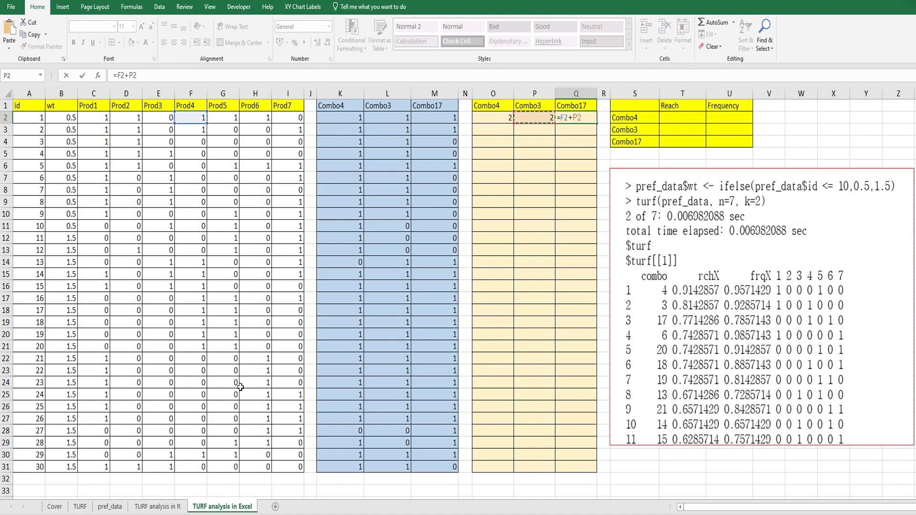
key(Left)
key(Left)
key(Left)
key(Left)
key(Return)
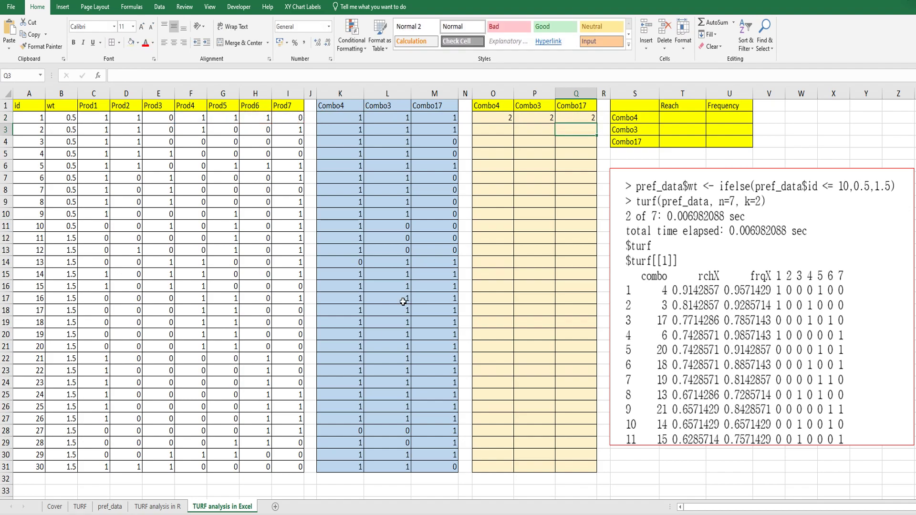
mouse_move(502, 123)
mouse_down()
mouse_move(592, 123)
mouse_move(598, 472)
mouse_up()
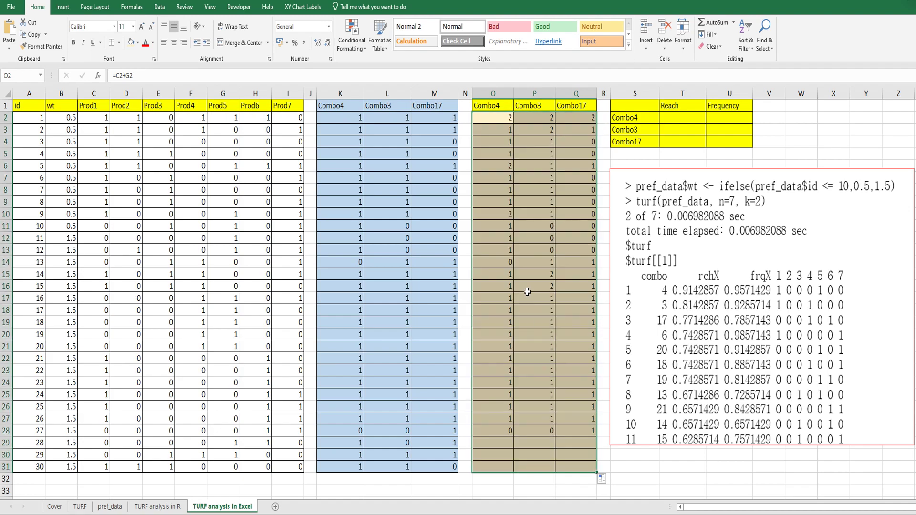
Step: Enter =SUMPRODUCT(B2:B31,K2:K31)/SUM(B2:B31) in T2, giving Combo4 reach 0.91428571
click(665, 122)
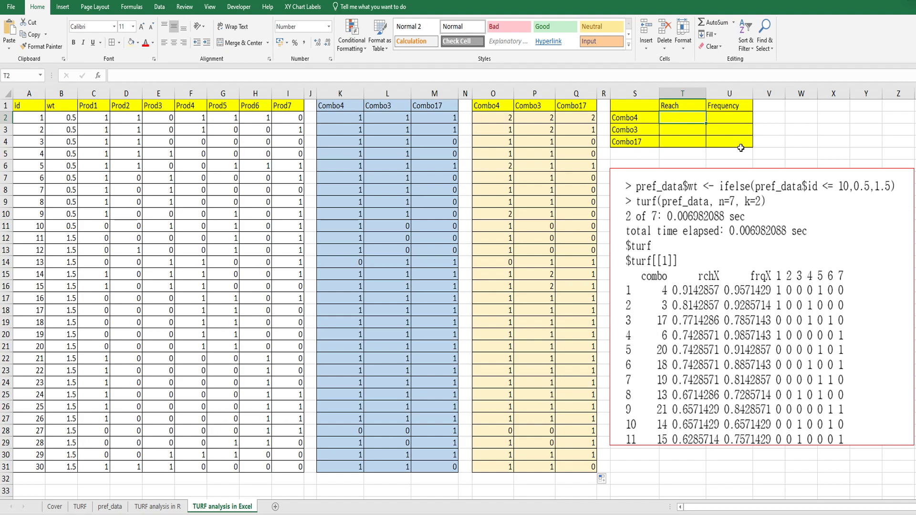
text(=su)
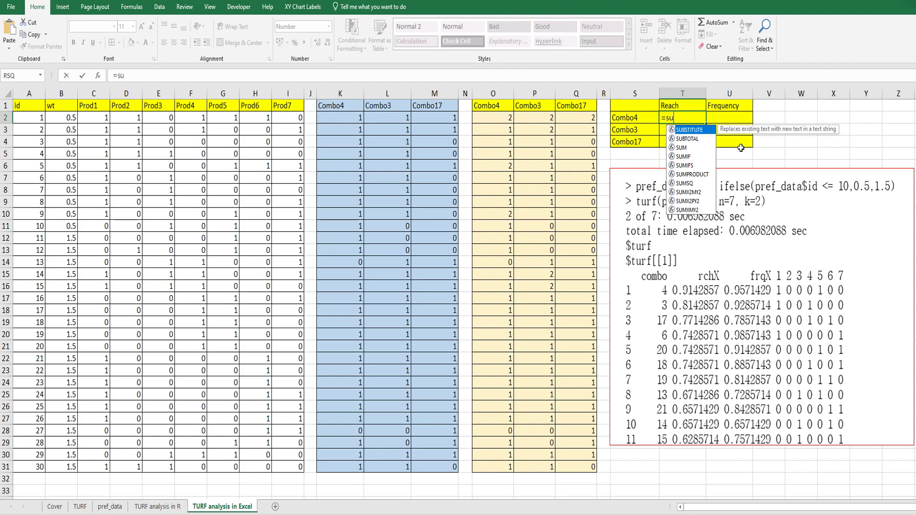
text(mpor)
key(BackSpace)
key(BackSpace)
text(r)
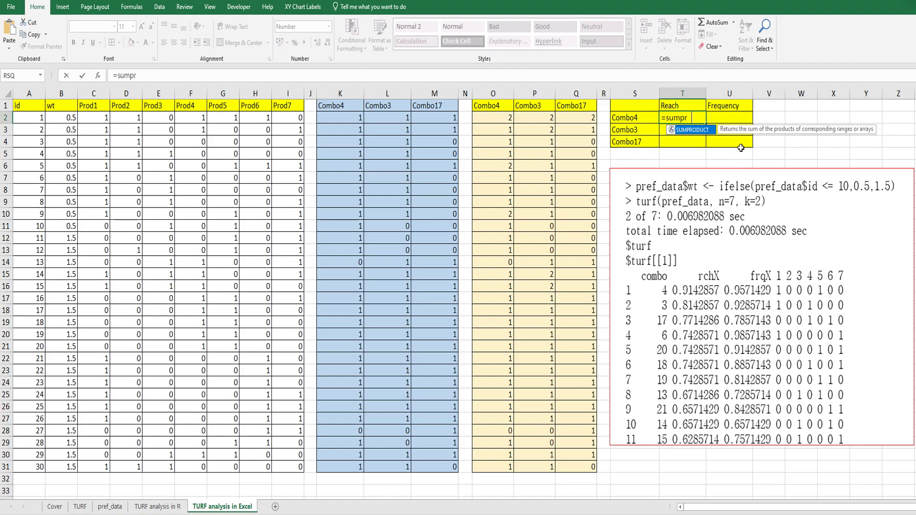
text(()
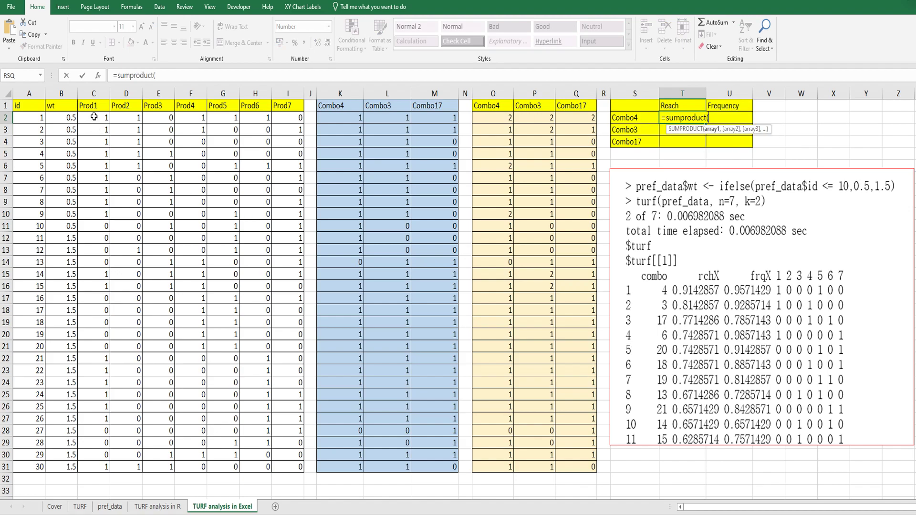
drag(69, 117, 60, 470)
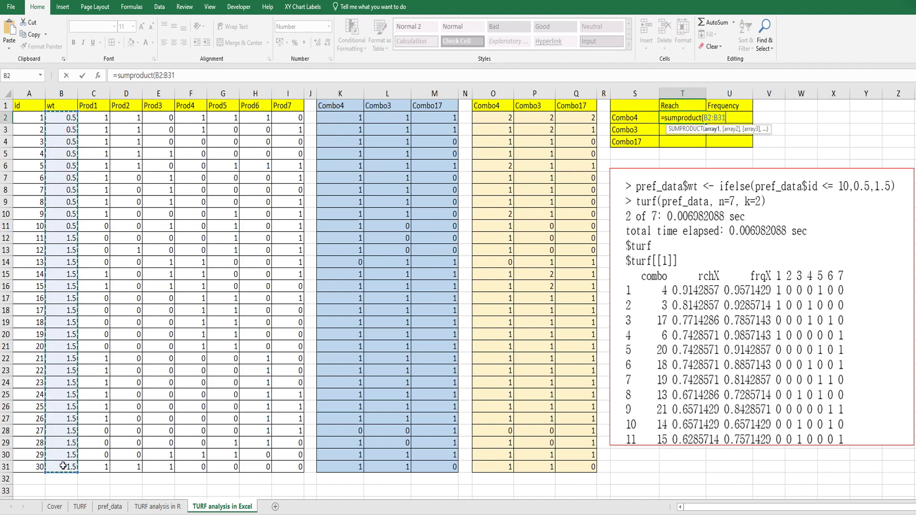
text(,)
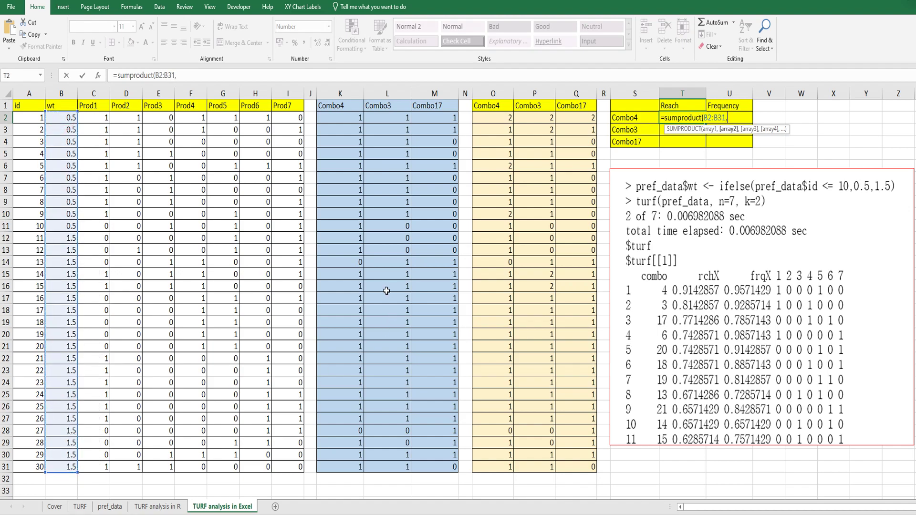
drag(330, 118, 345, 459)
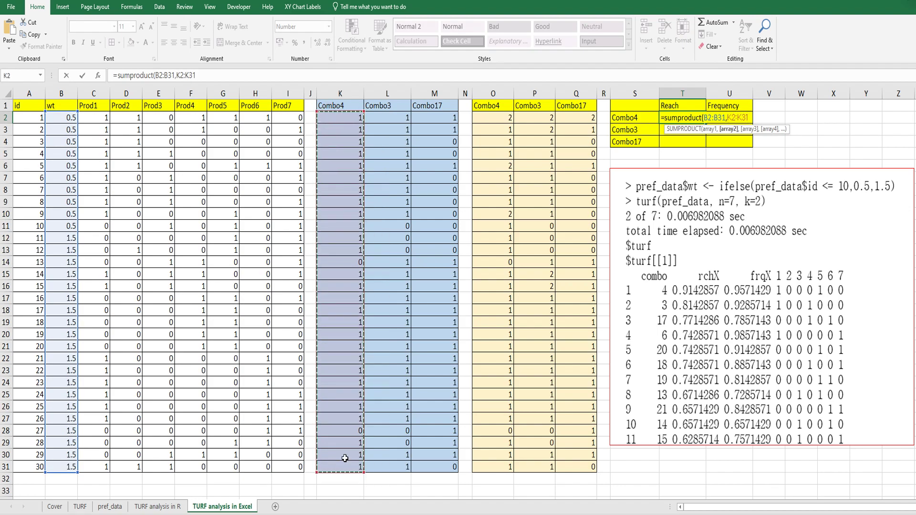
text()/su)
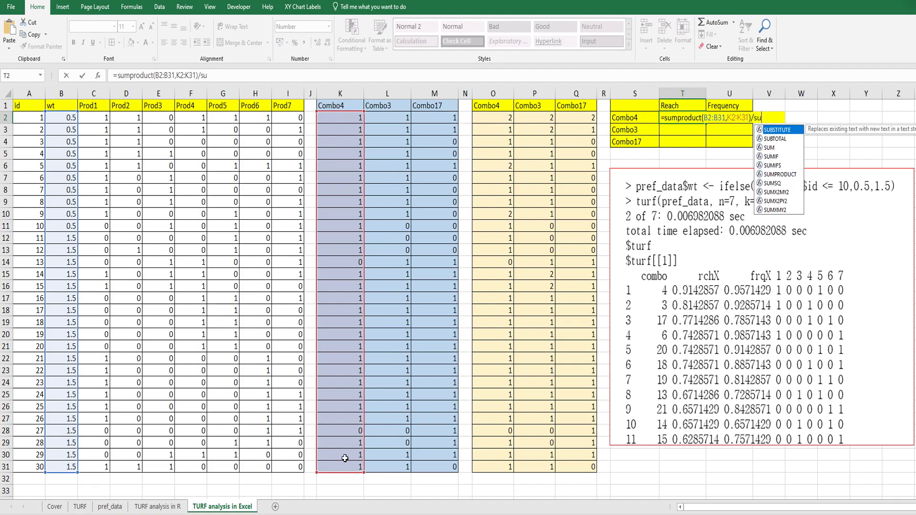
text(m()
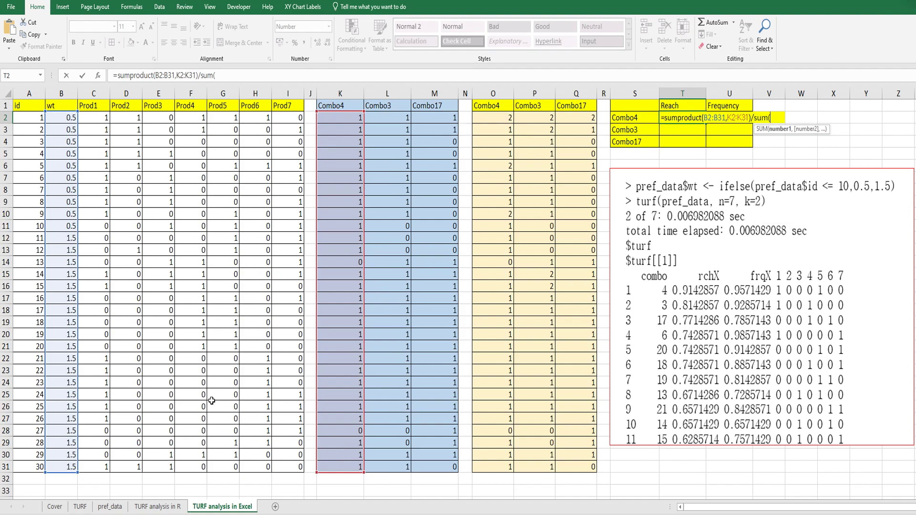
drag(67, 118, 61, 467)
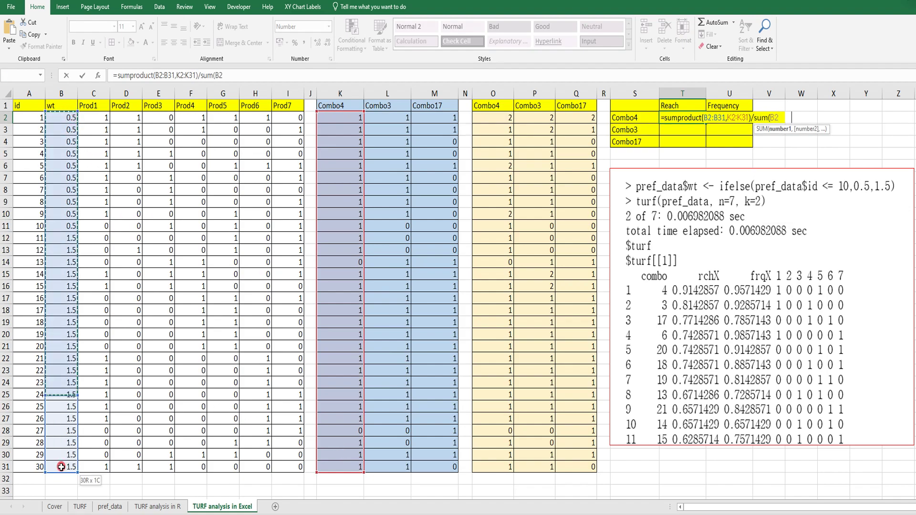
text())
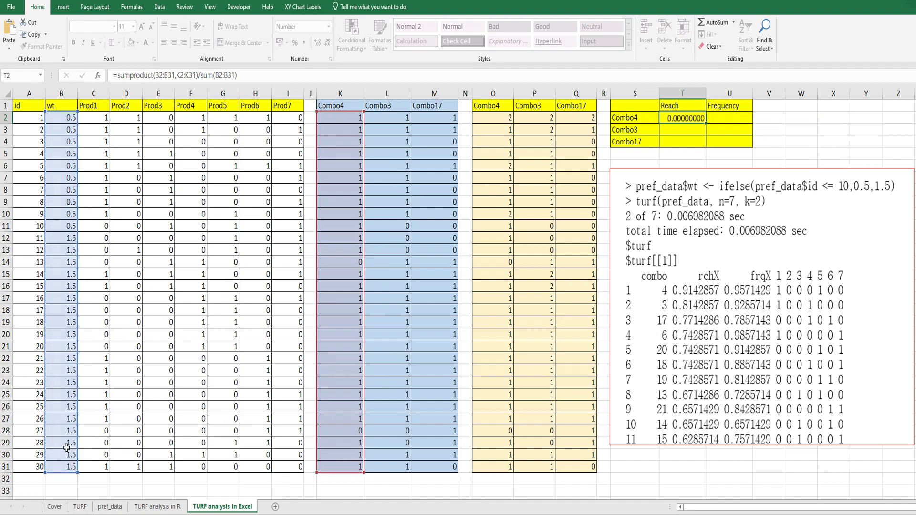
key(ctrl+Return)
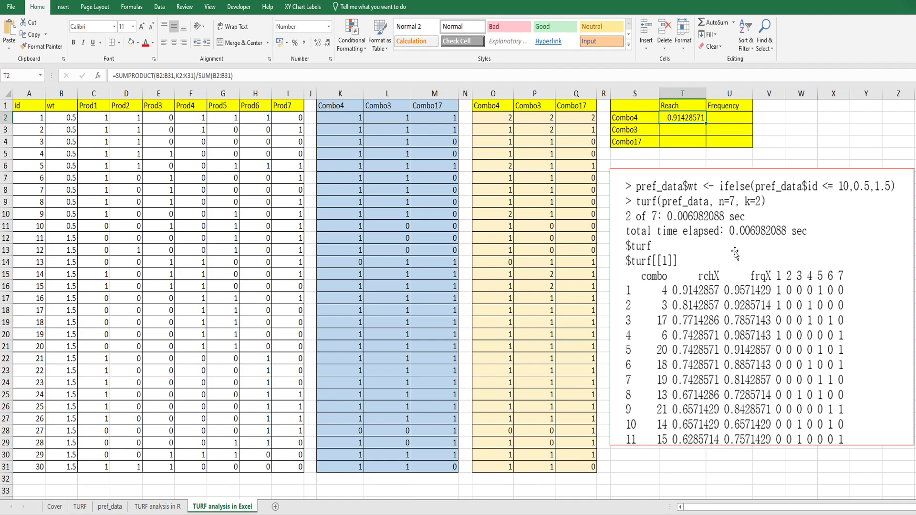
Step: Enter =SUMPRODUCT(B2:B31,O2:O31)/SUM(B2:B31) in U2, giving Combo4 frequency 0.95714286
click(729, 117)
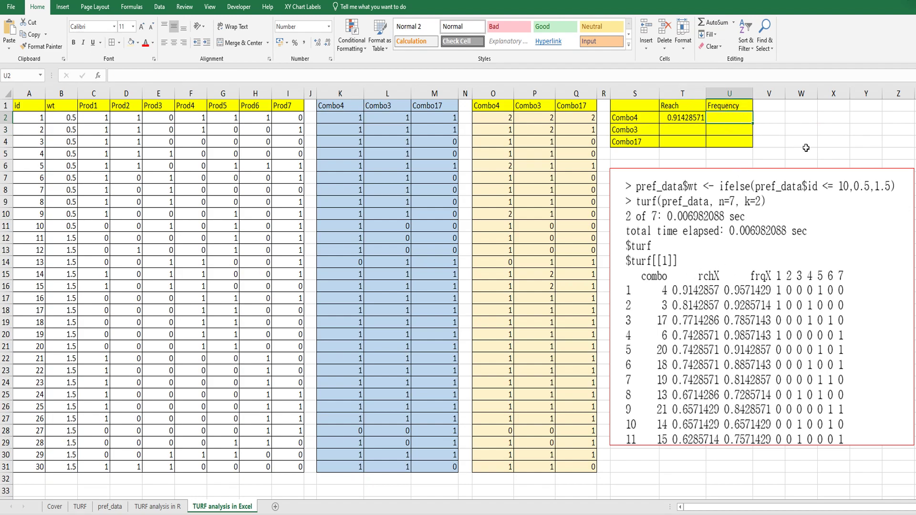
text(=sumpro)
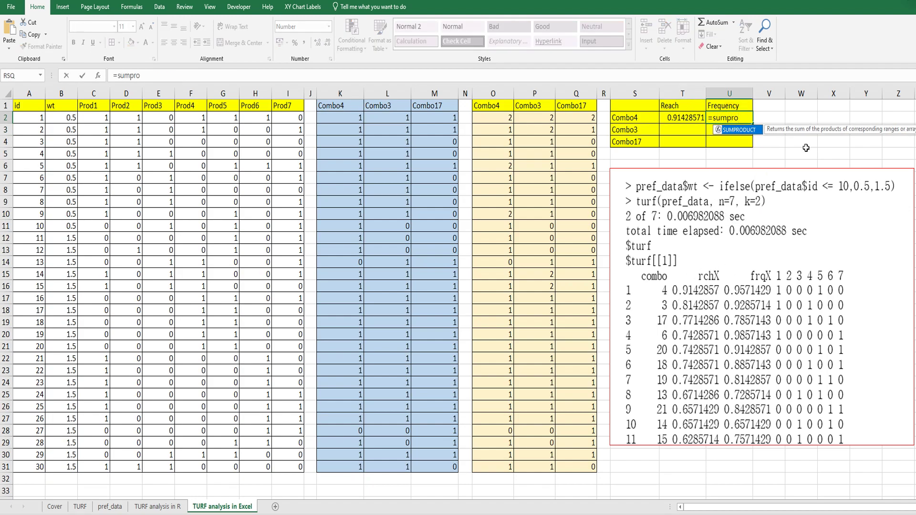
text(duct()
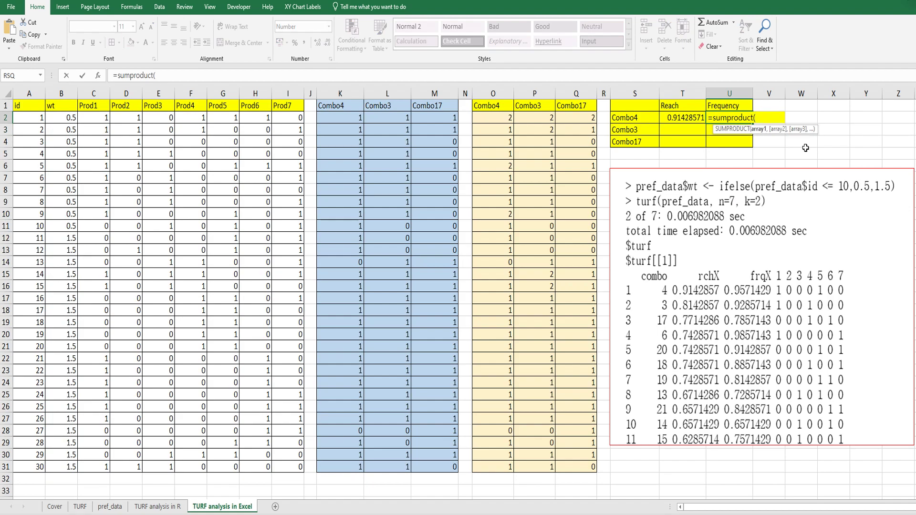
drag(70, 117, 63, 463)
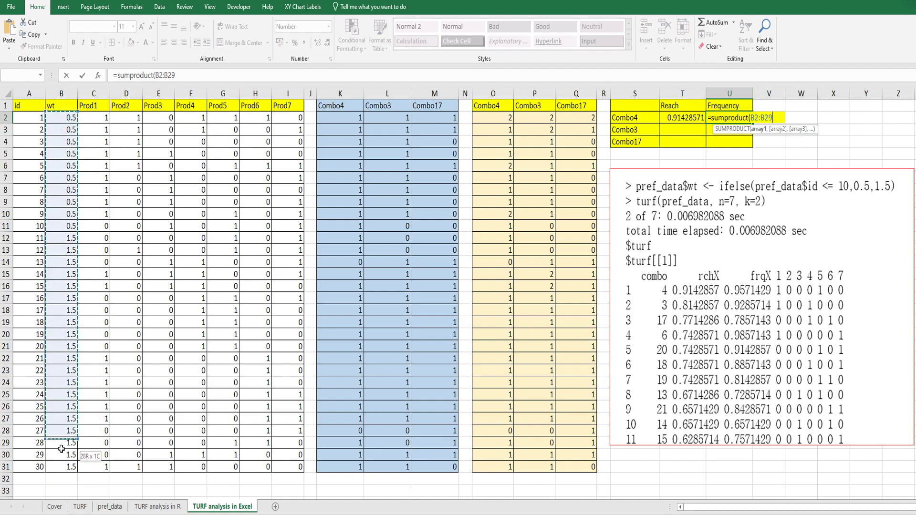
text(,)
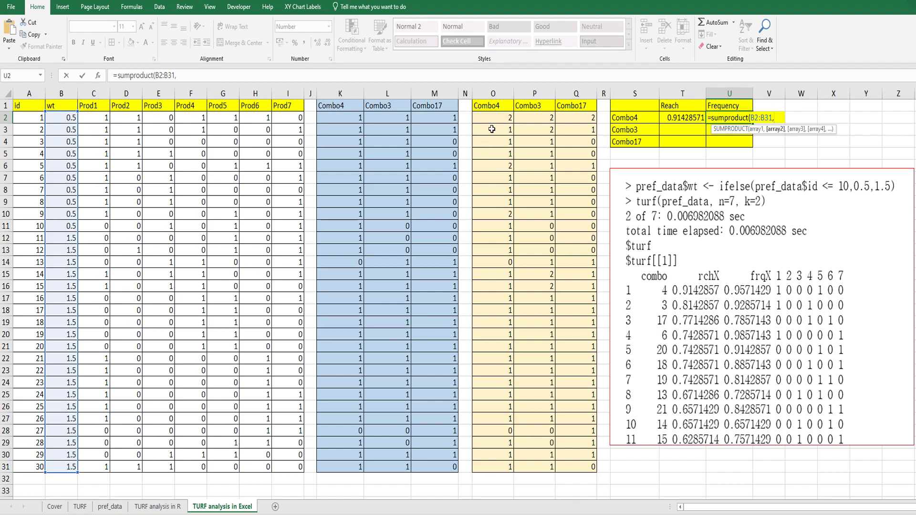
drag(491, 117, 503, 464)
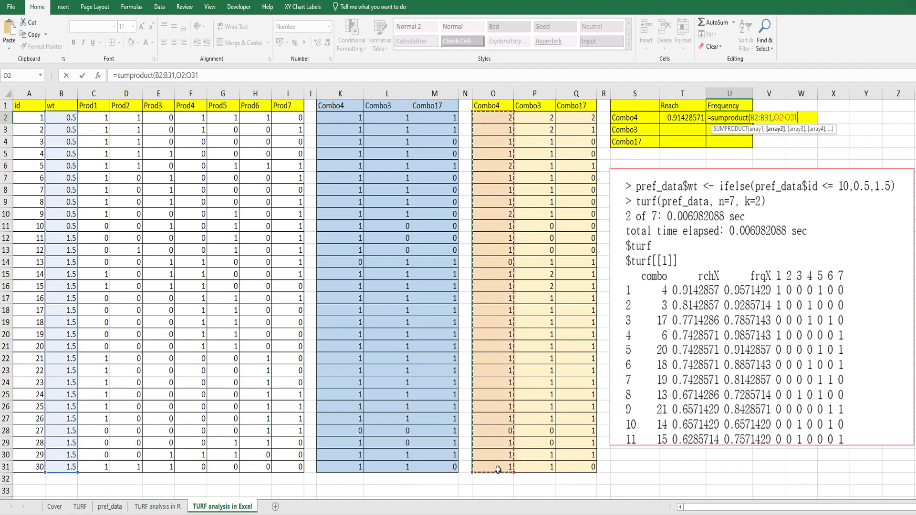
text())
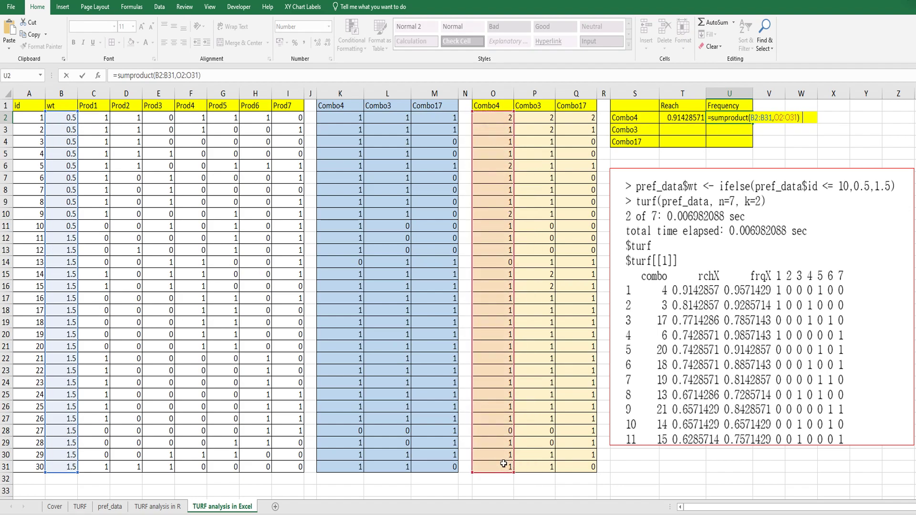
text(()
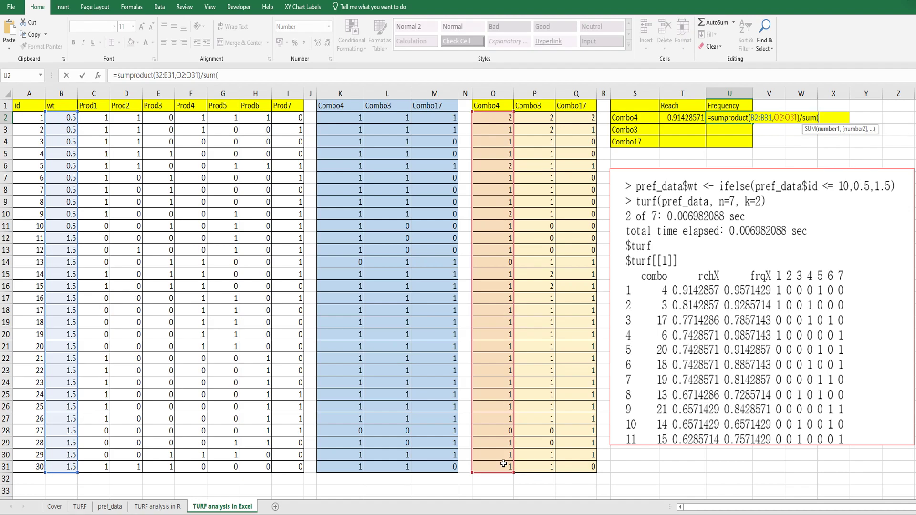
drag(62, 119, 62, 466)
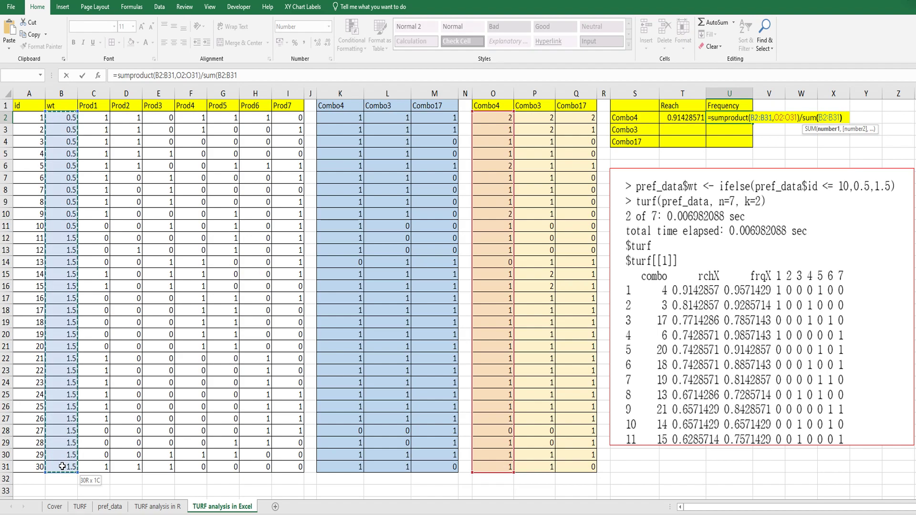
text())
key(Return)
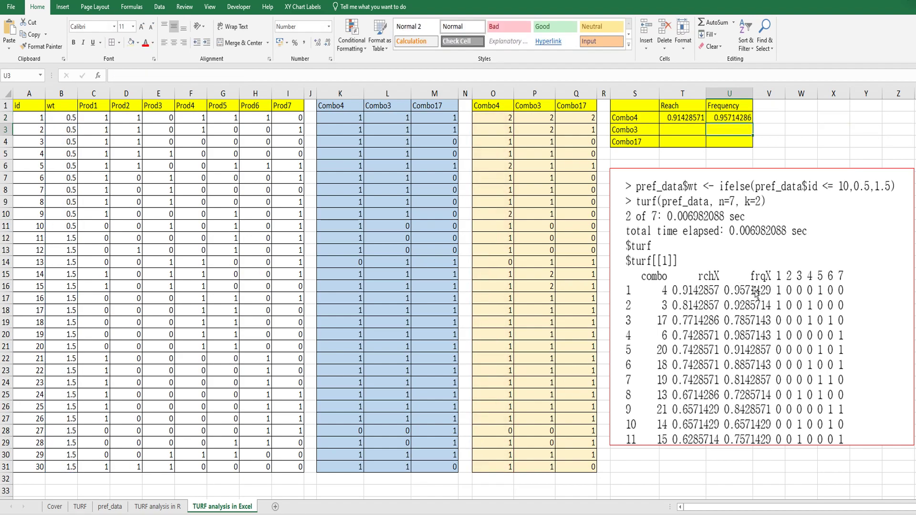
click(694, 134)
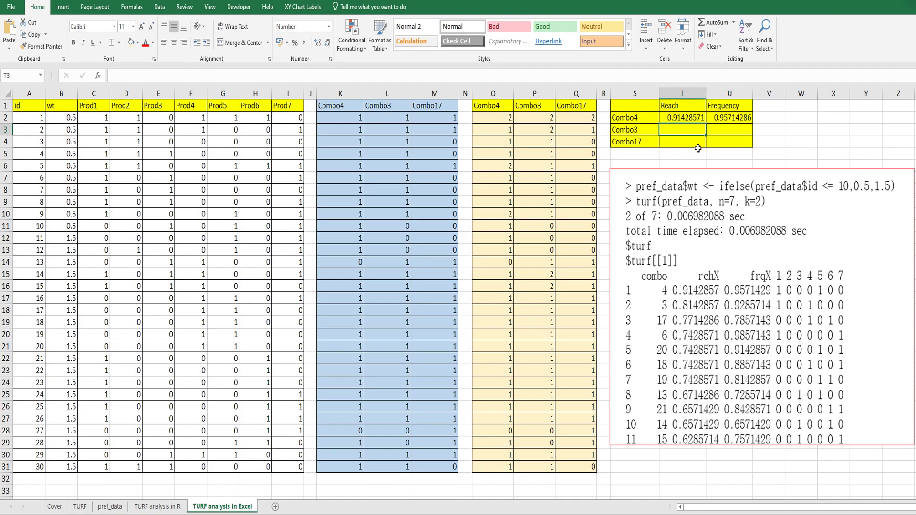
Step: Enter =SUMPRODUCT(B2:B31,L2:L31)/SUM(B2:B31) in T3 for Combo3 reach 0.81428571
text(=sumproduc)
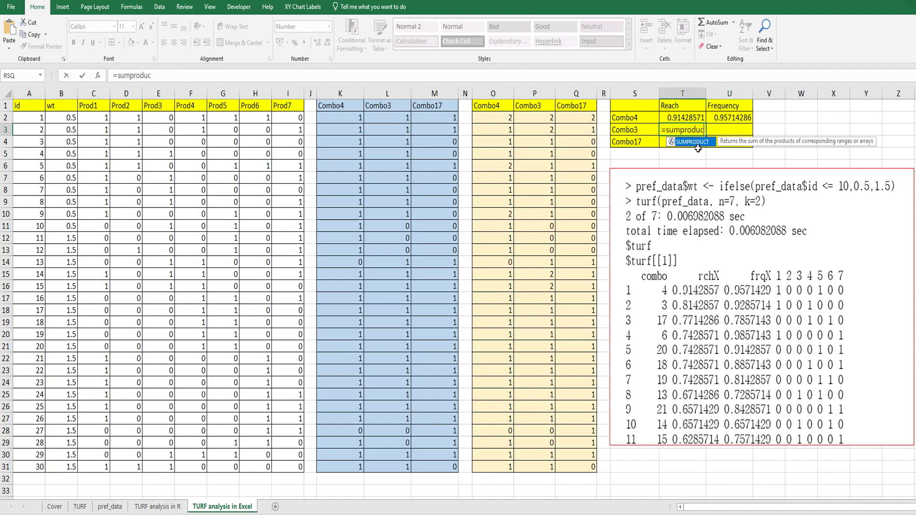
text(t()
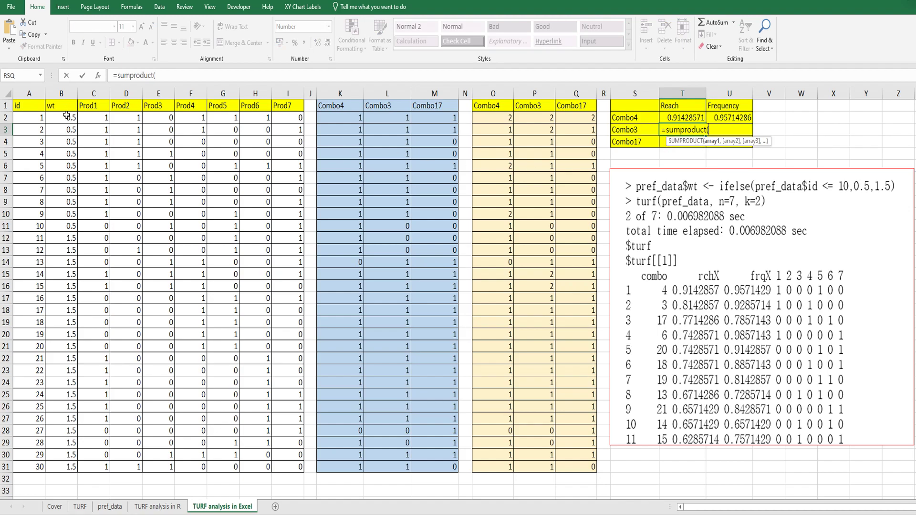
drag(67, 115, 59, 465)
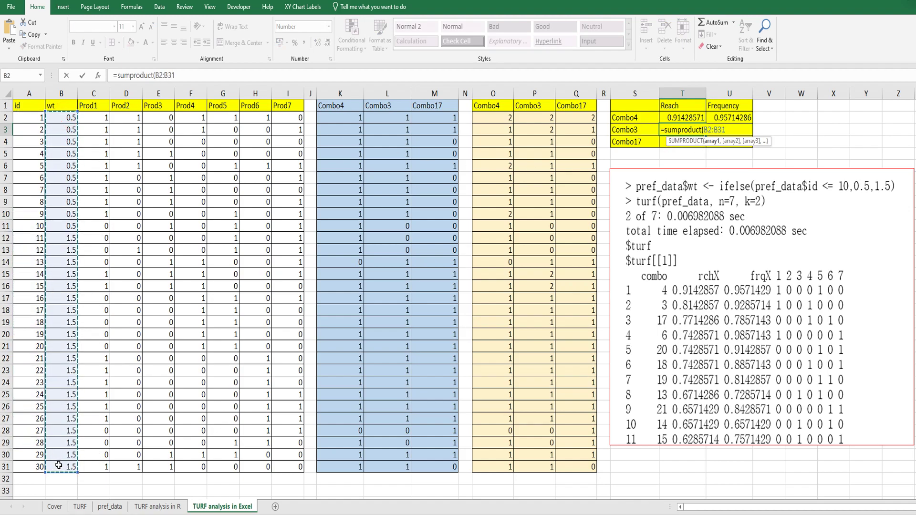
text(,)
drag(376, 113, 390, 466)
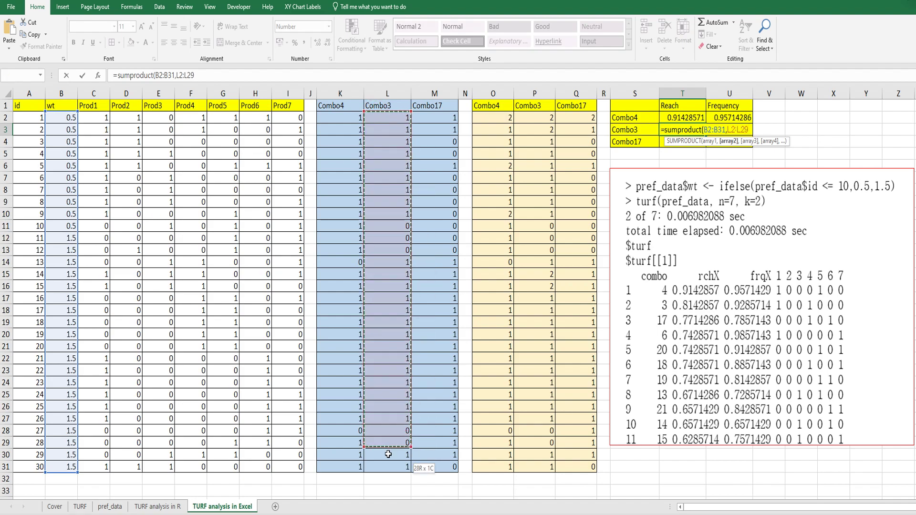
text()/)
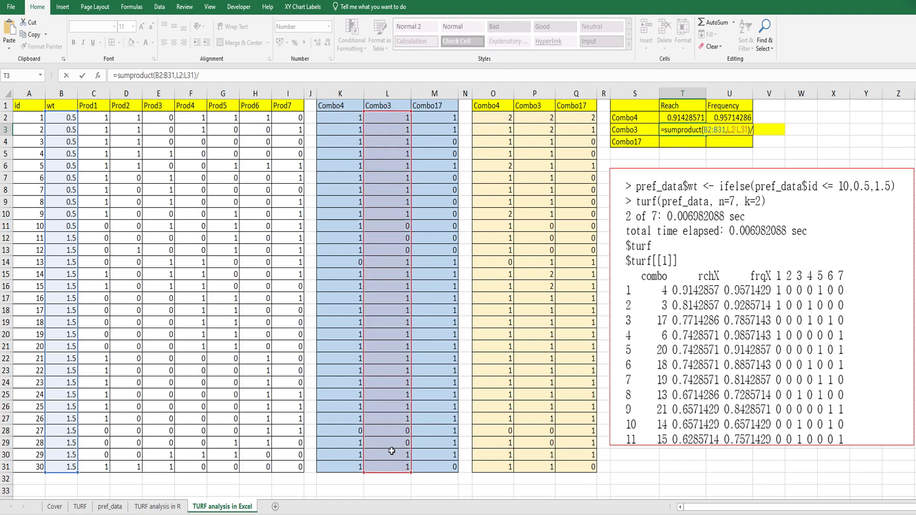
text(sum()
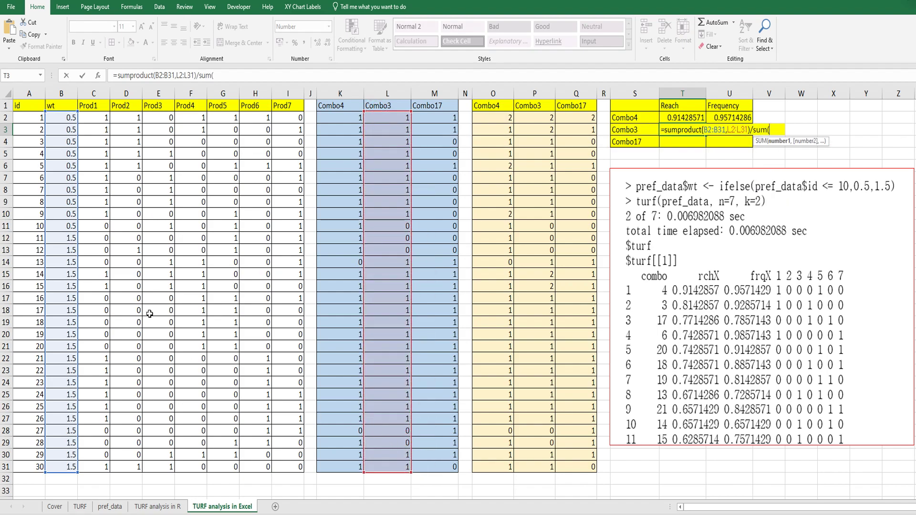
drag(70, 118, 63, 463)
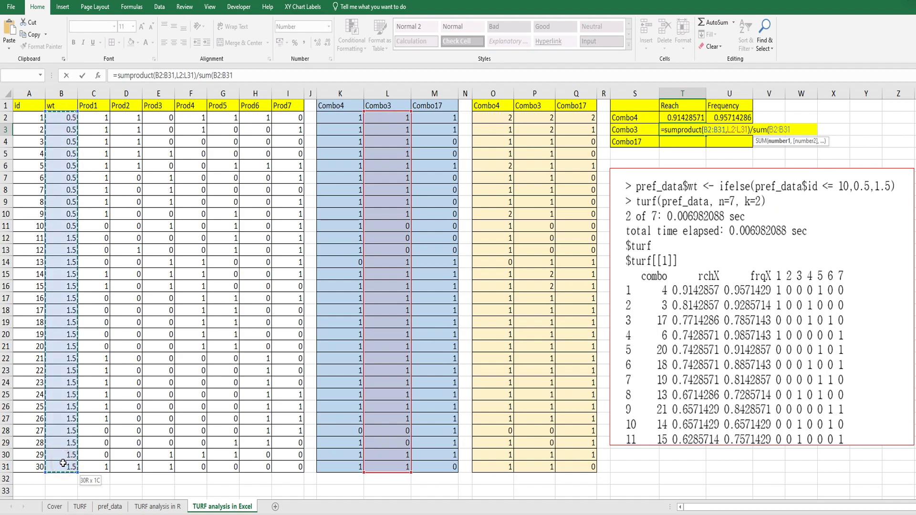
key(Tab)
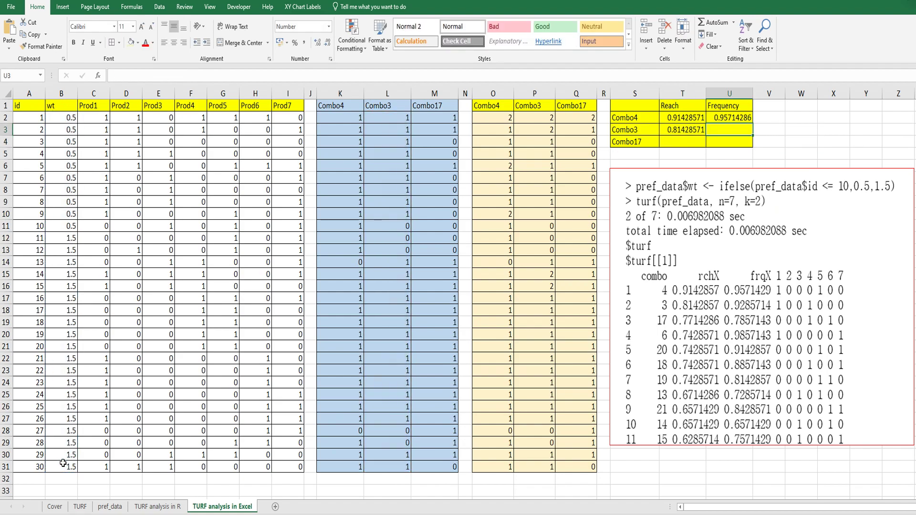
text(=)
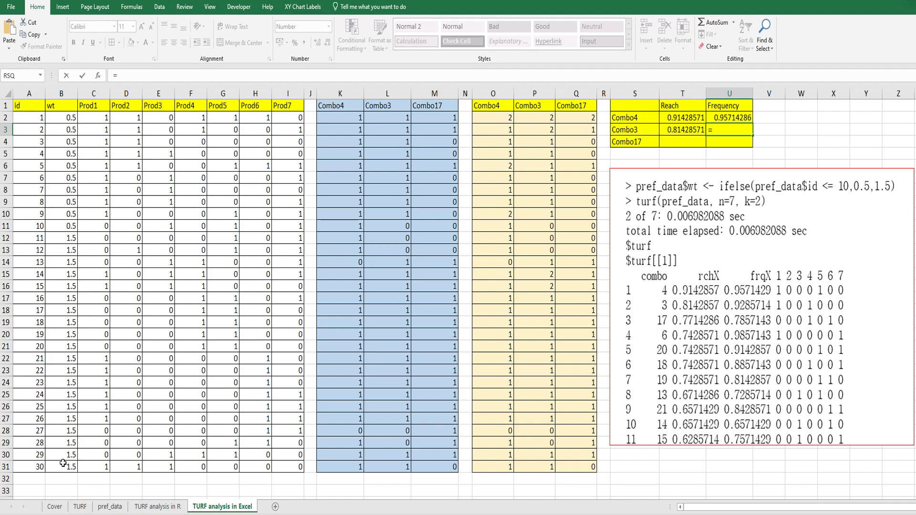
text(sumproduct)
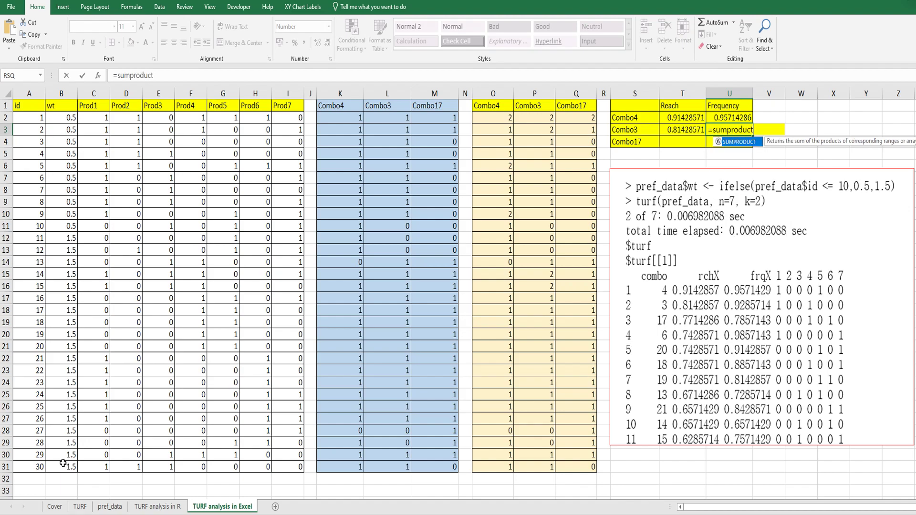
text(()
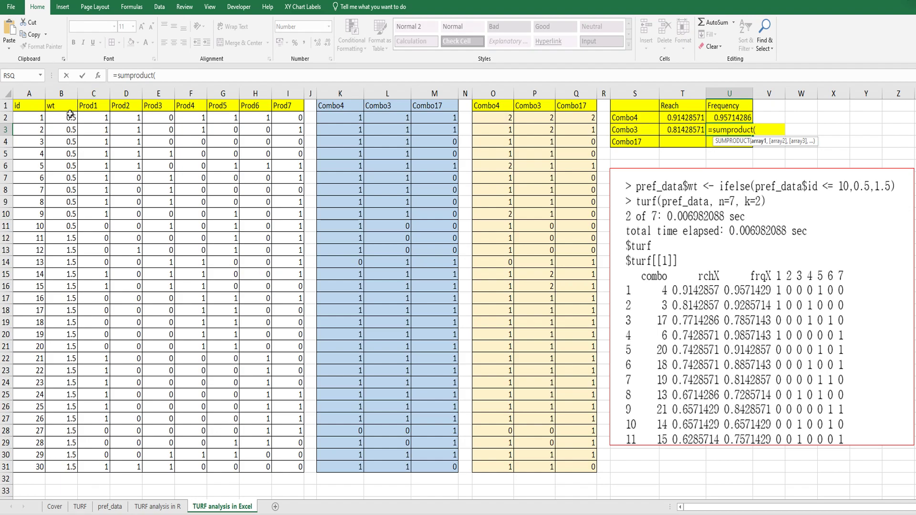
Step: Complete =SUMPRODUCT(B2:B31,P2:P31)/SUM(B2:B31) in U3, giving Combo3 frequency 0.92857143
drag(69, 117, 60, 467)
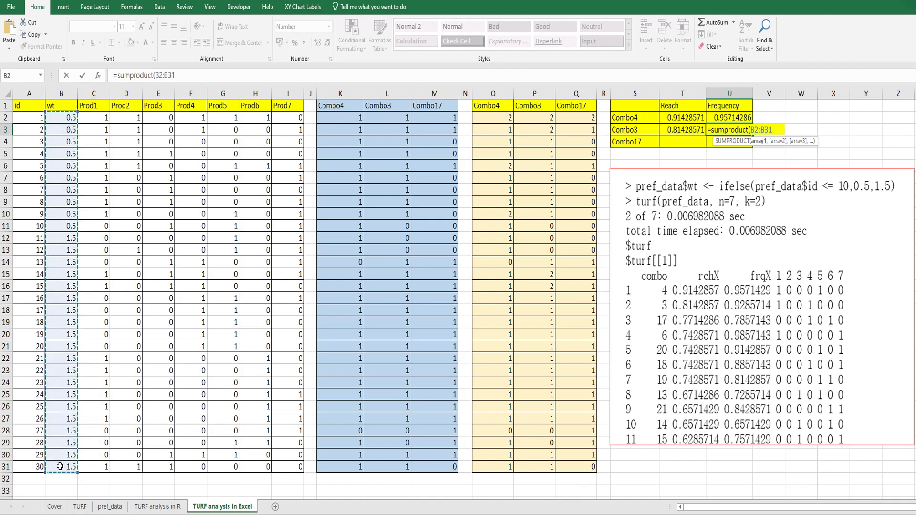
text(,)
drag(532, 117, 533, 468)
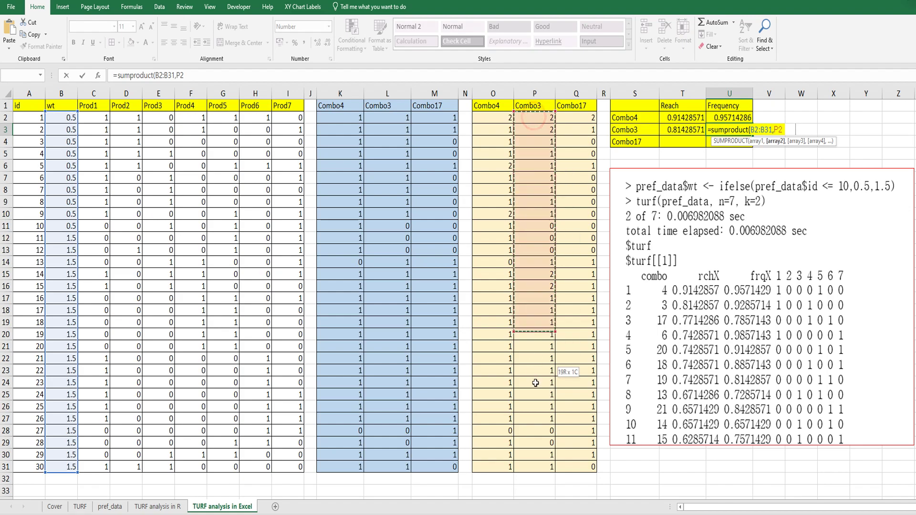
text())
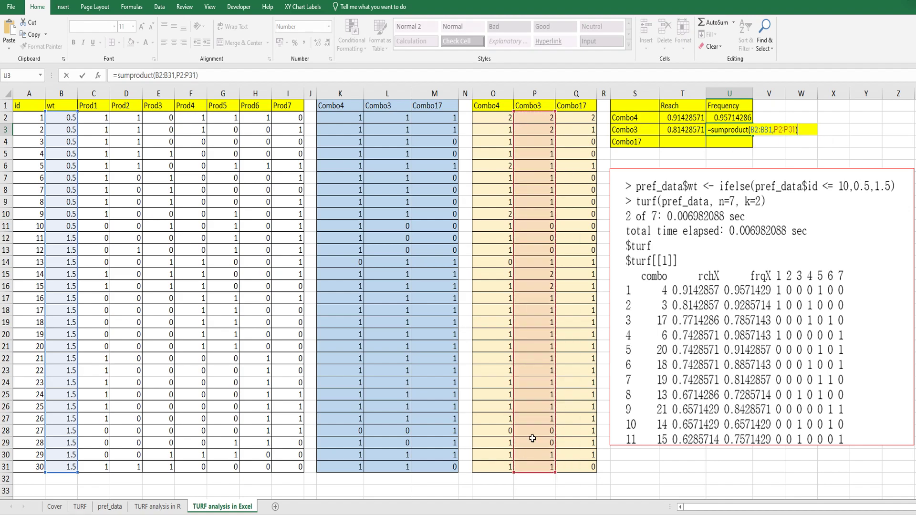
text(/sum()
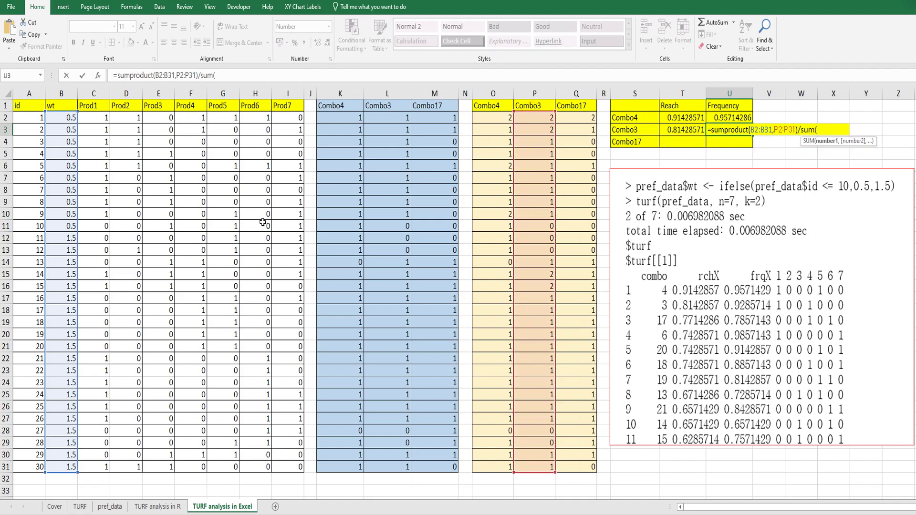
drag(61, 118, 65, 460)
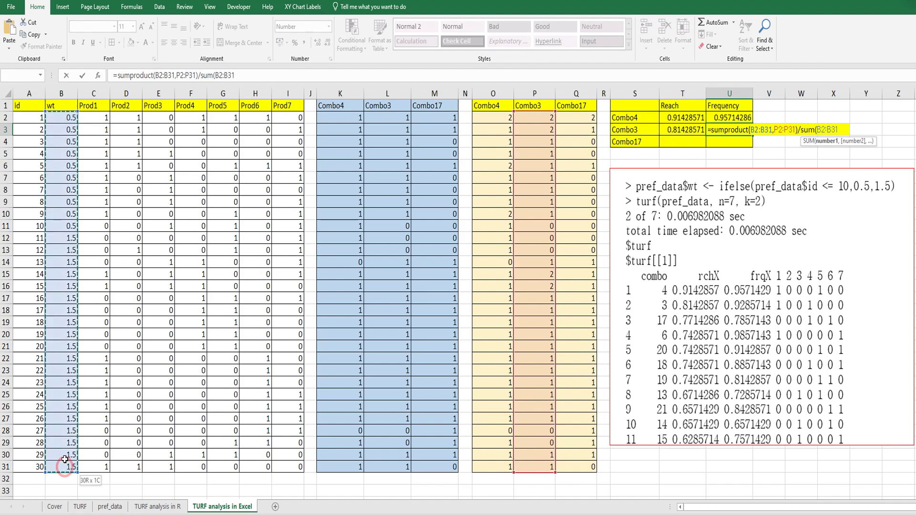
key(Return)
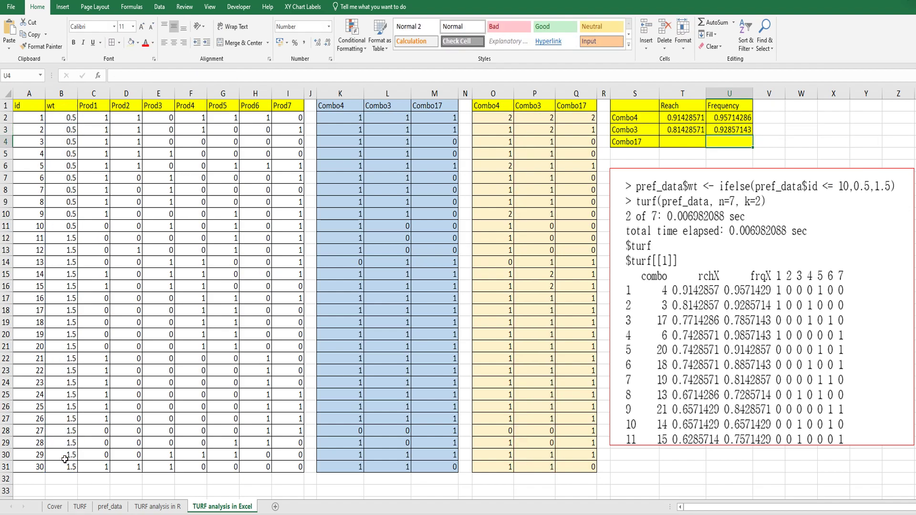
Step: Enter =SUMPRODUCT(B2:B31,M2:M31)/SUM(B2:B31) in T4, giving Combo17 reach 0.77142857
click(681, 140)
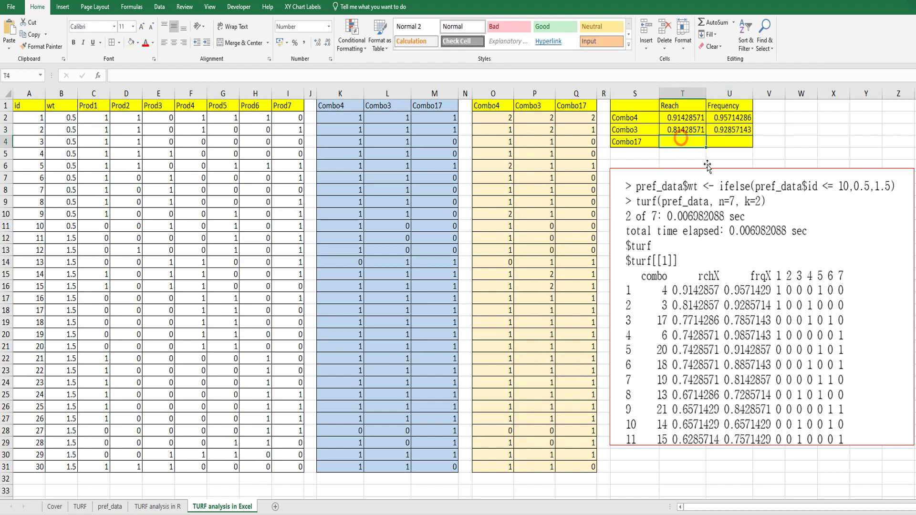
text(=sump)
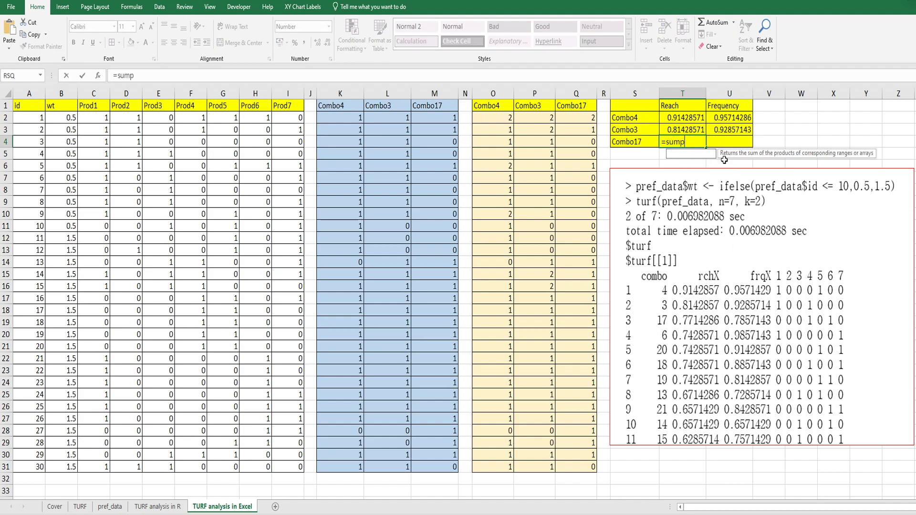
text(roduct()
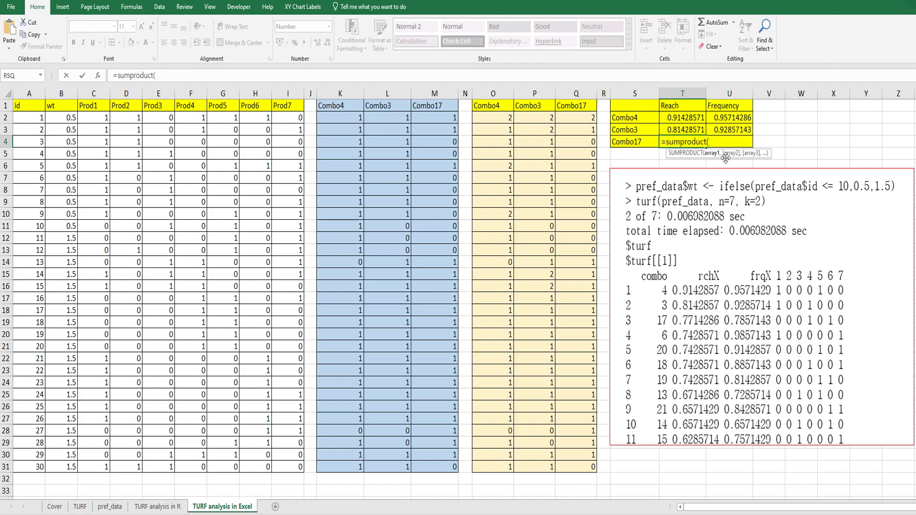
drag(65, 118, 67, 464)
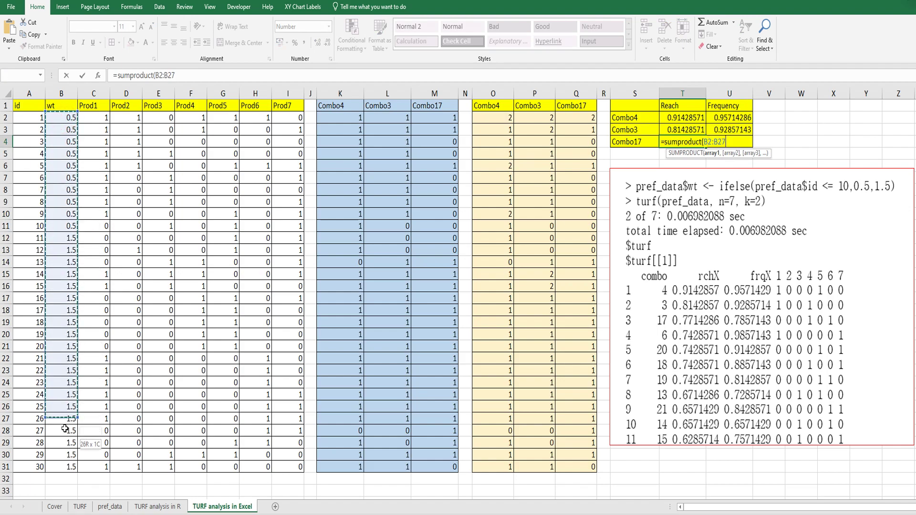
text(,)
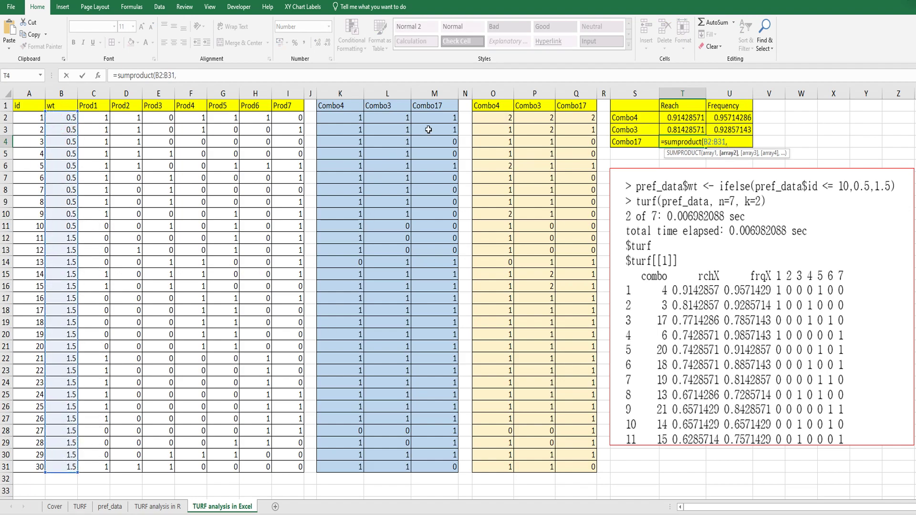
drag(429, 121, 432, 467)
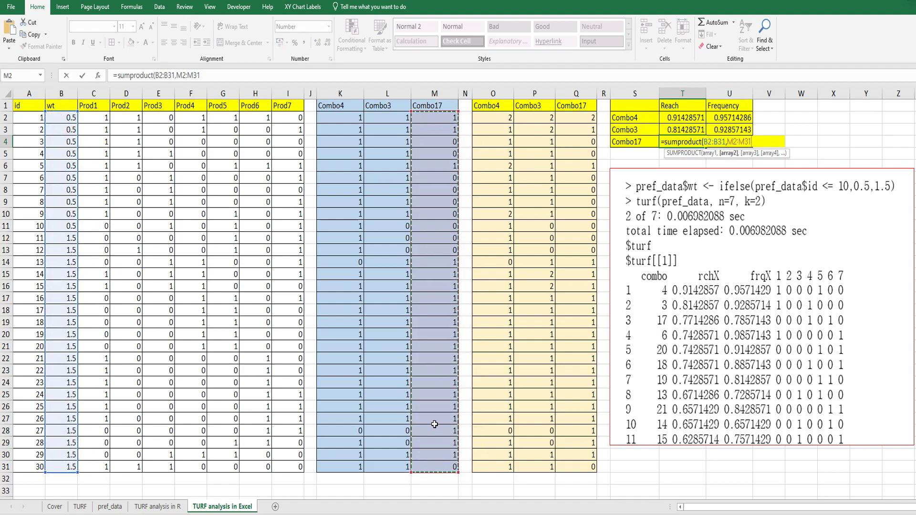
text()/sum()
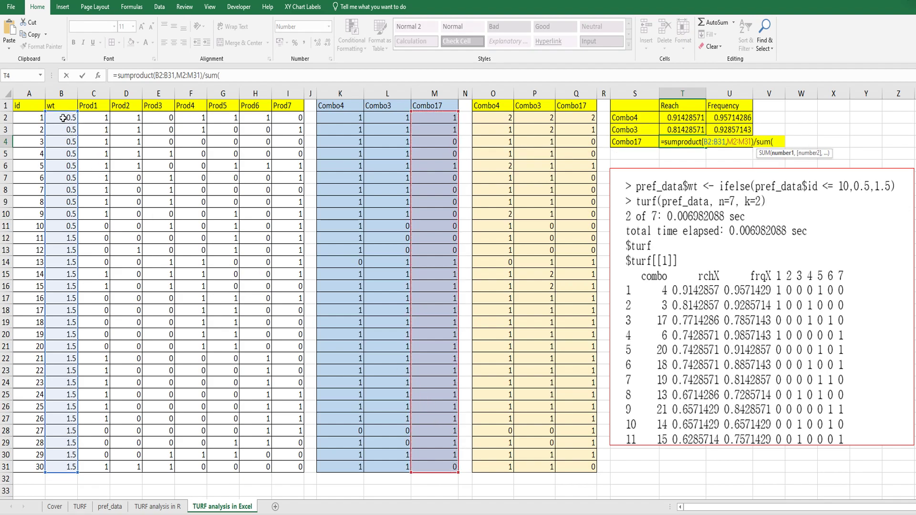
drag(66, 118, 75, 461)
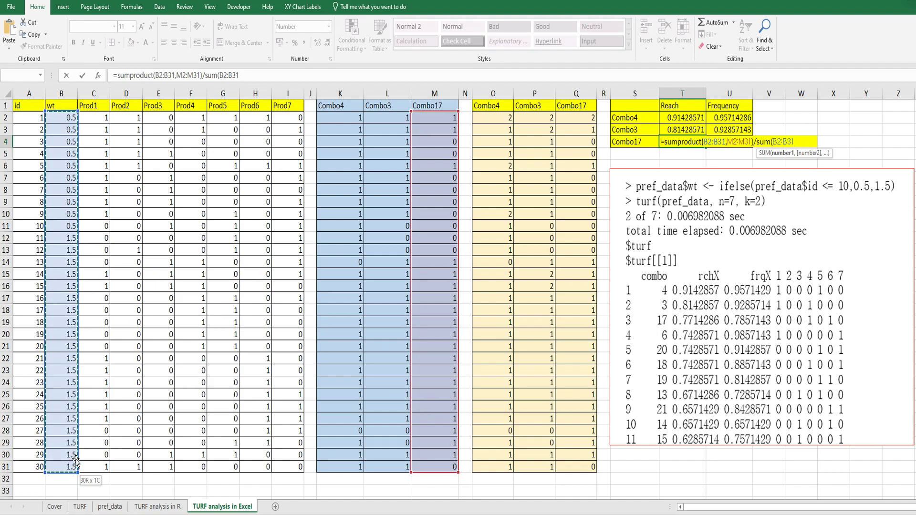
key(ctrl+Return)
key(Right)
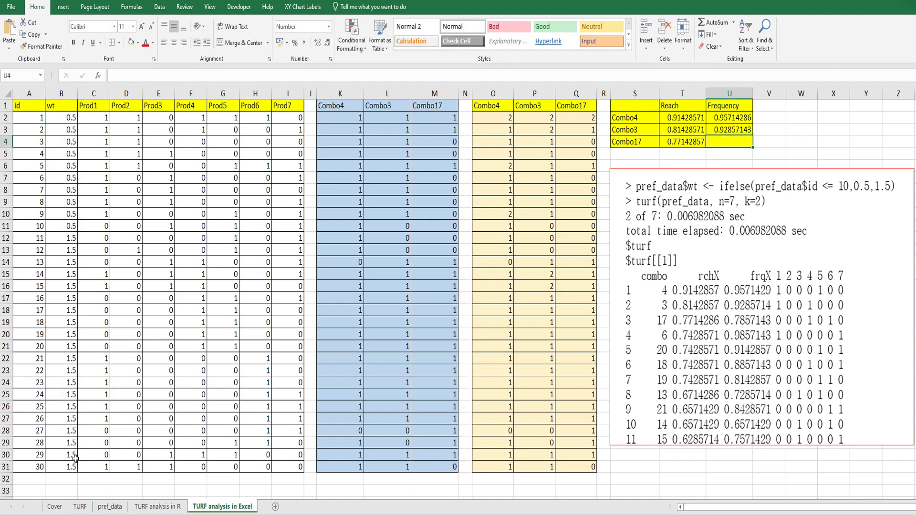
Step: Enter =SUMPRODUCT(B2:B31,Q2:Q31)/SUM(B2:B31) in U4, giving Combo17 frequency 0.78571429
text(=sumprod)
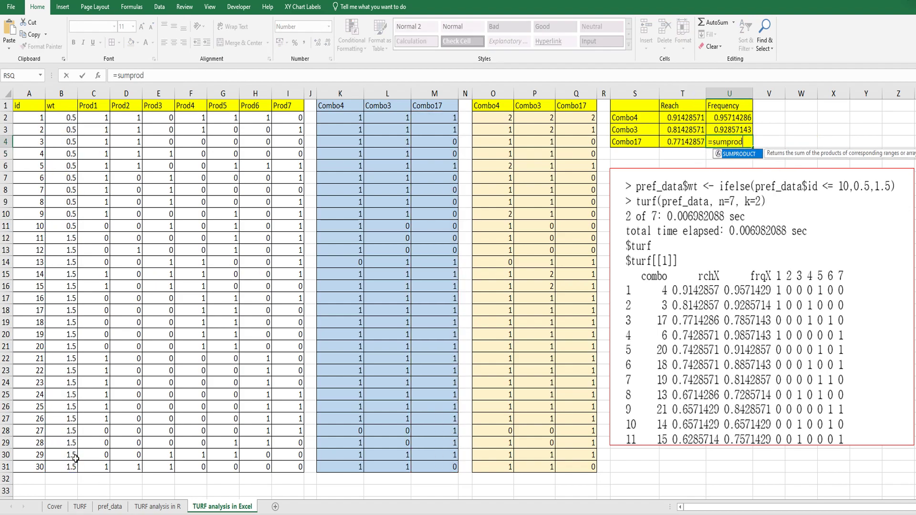
text(uct()
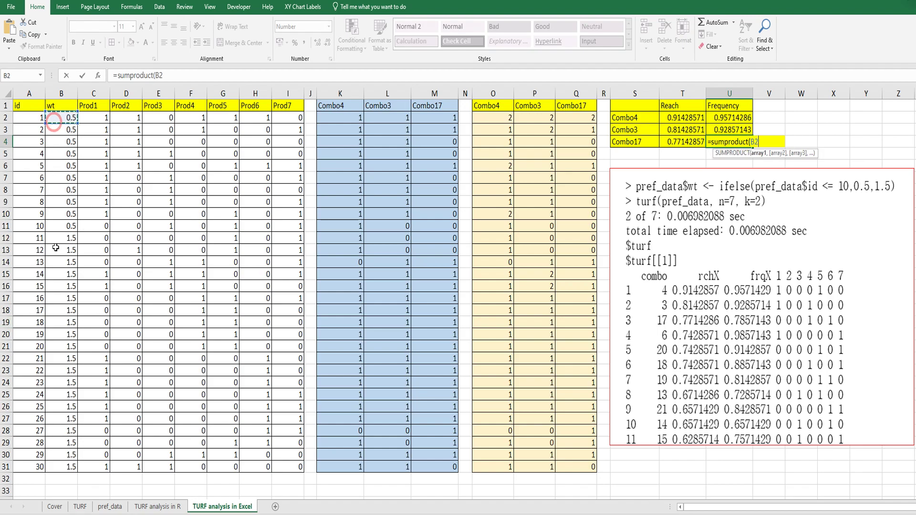
drag(54, 124, 67, 467)
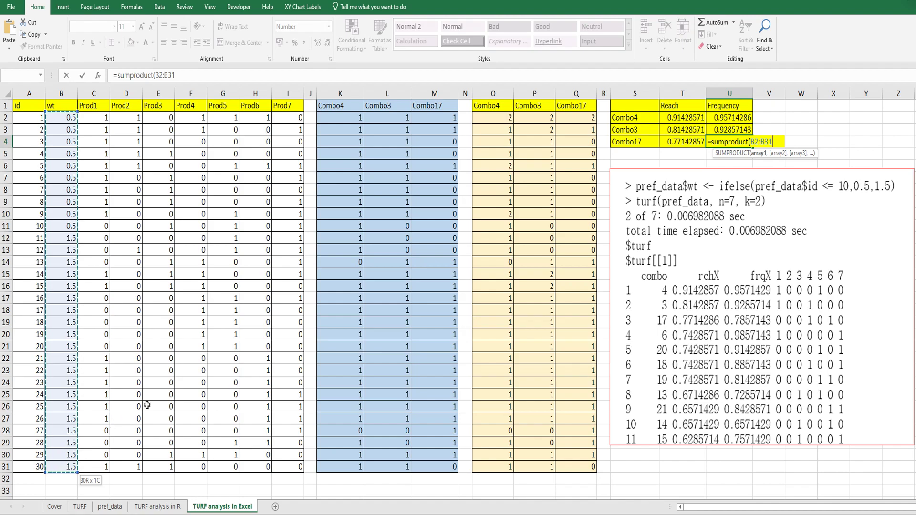
text(,)
drag(577, 124, 561, 438)
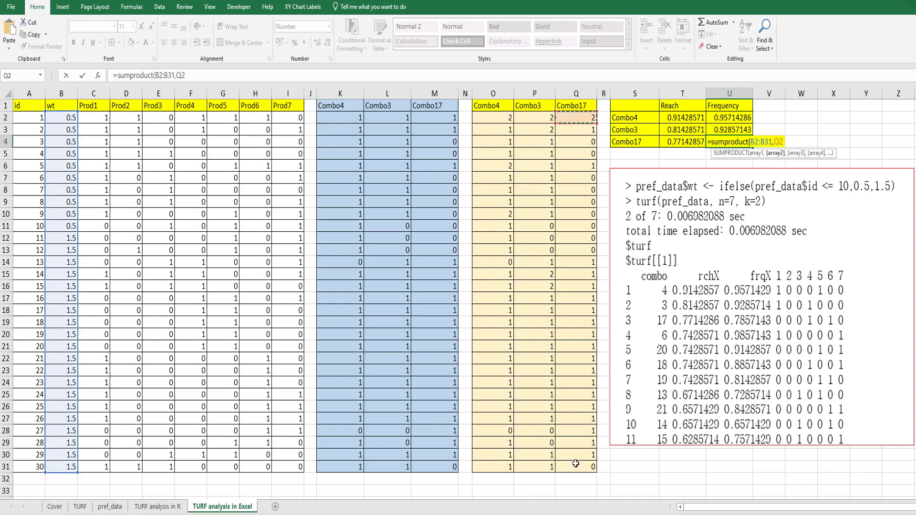
text(:Q31)/)
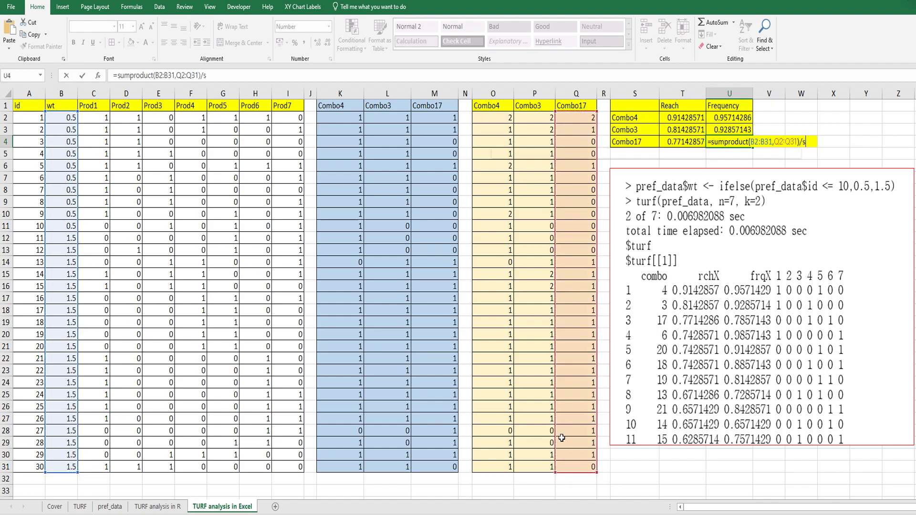
text(sum()
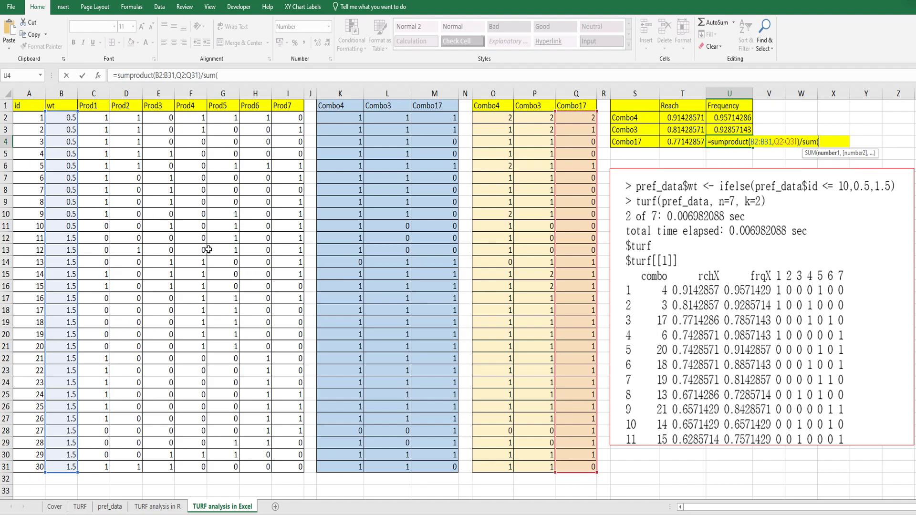
drag(70, 123, 63, 461)
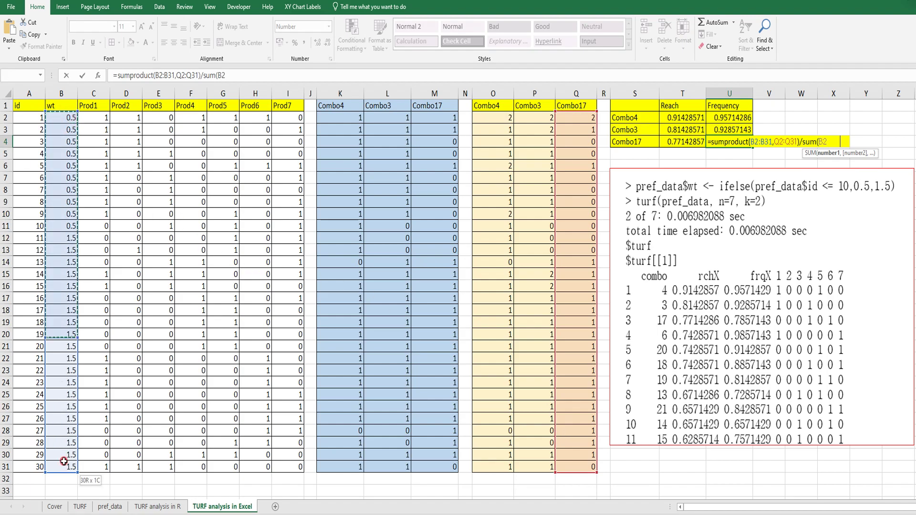
text())
key(Return)
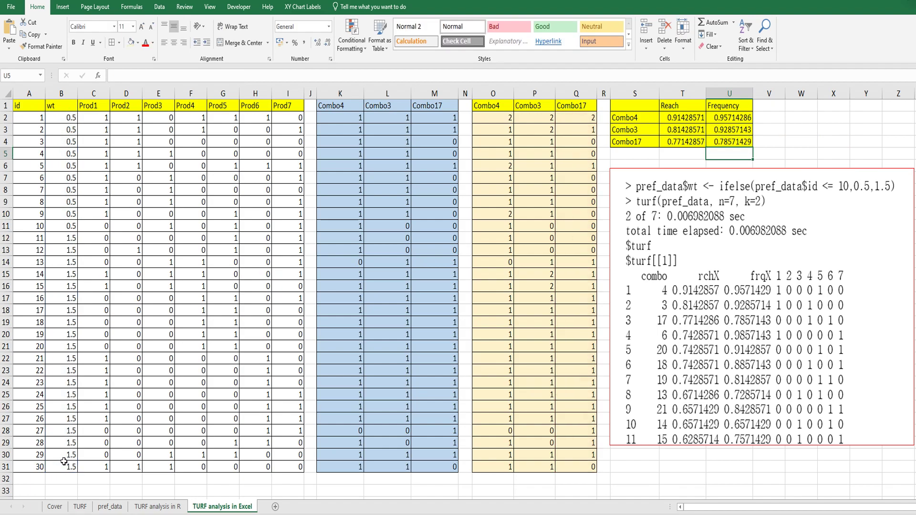